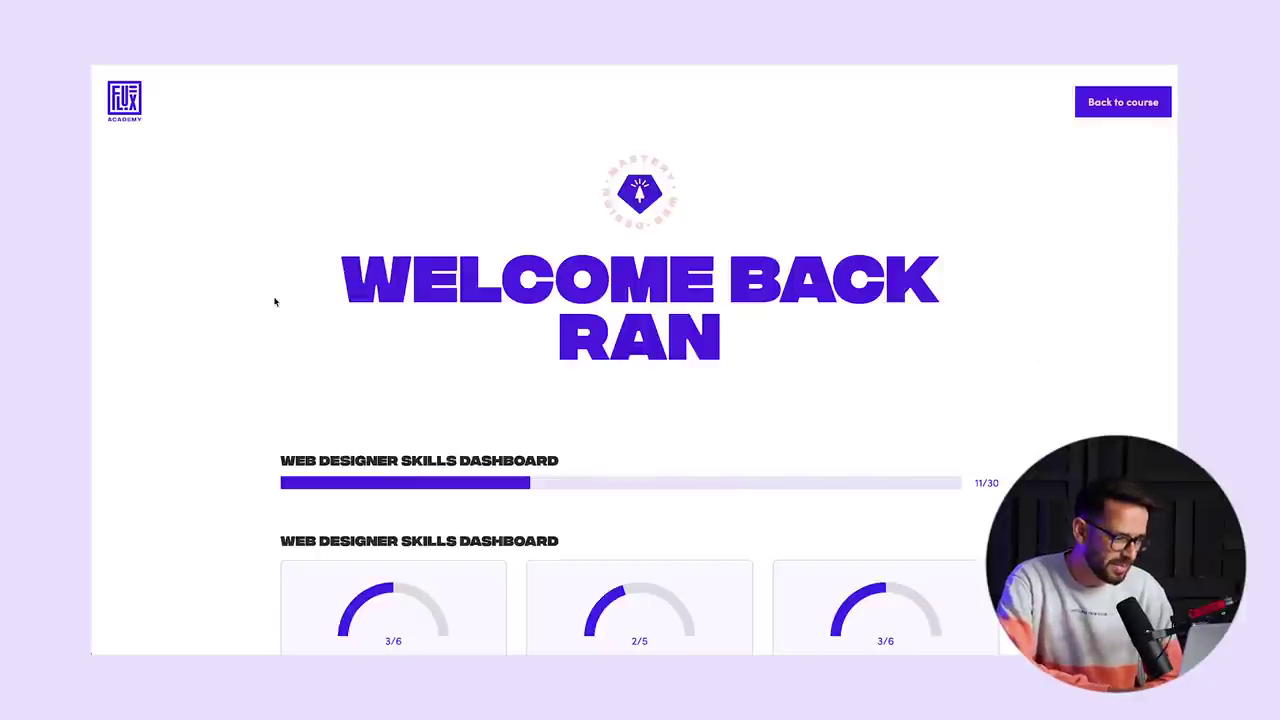
Expand and collapse the Design Fundamentals skills breakdown on the Flux Academy dashboard
scroll(274, 297, down, 2)
scroll(143, 333, down, 2)
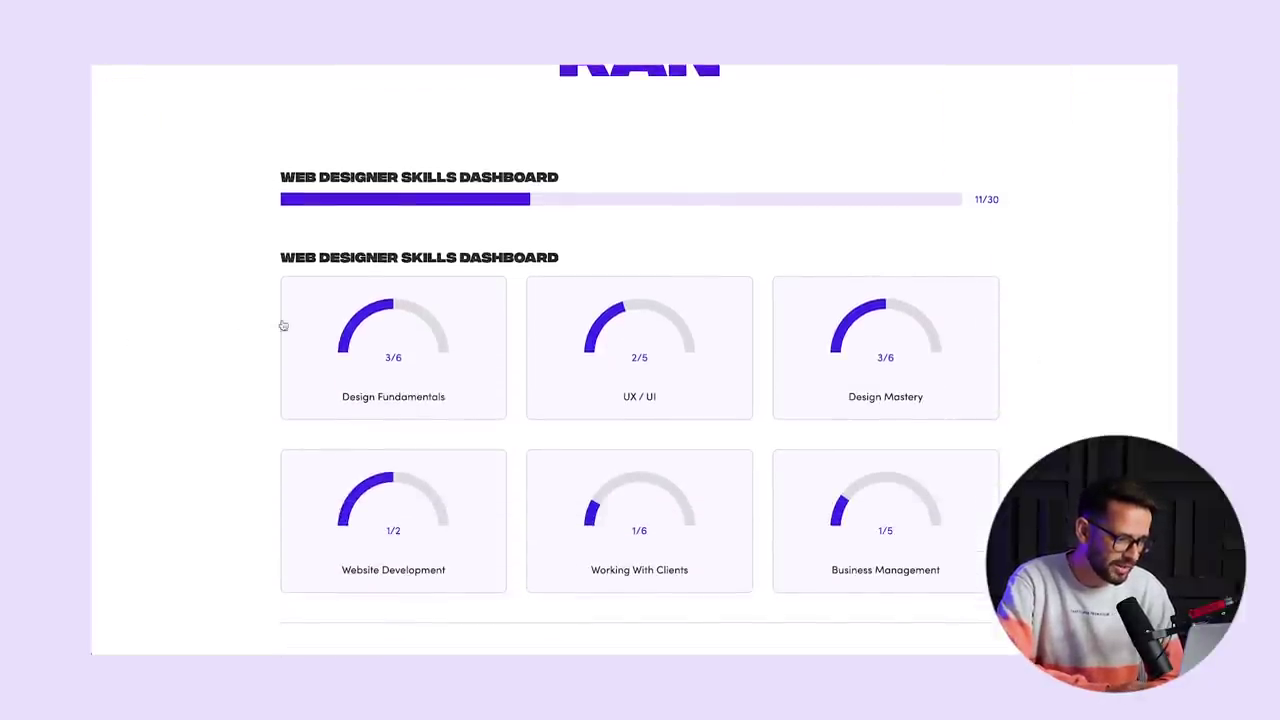
click(371, 334)
scroll(220, 314, down, 2)
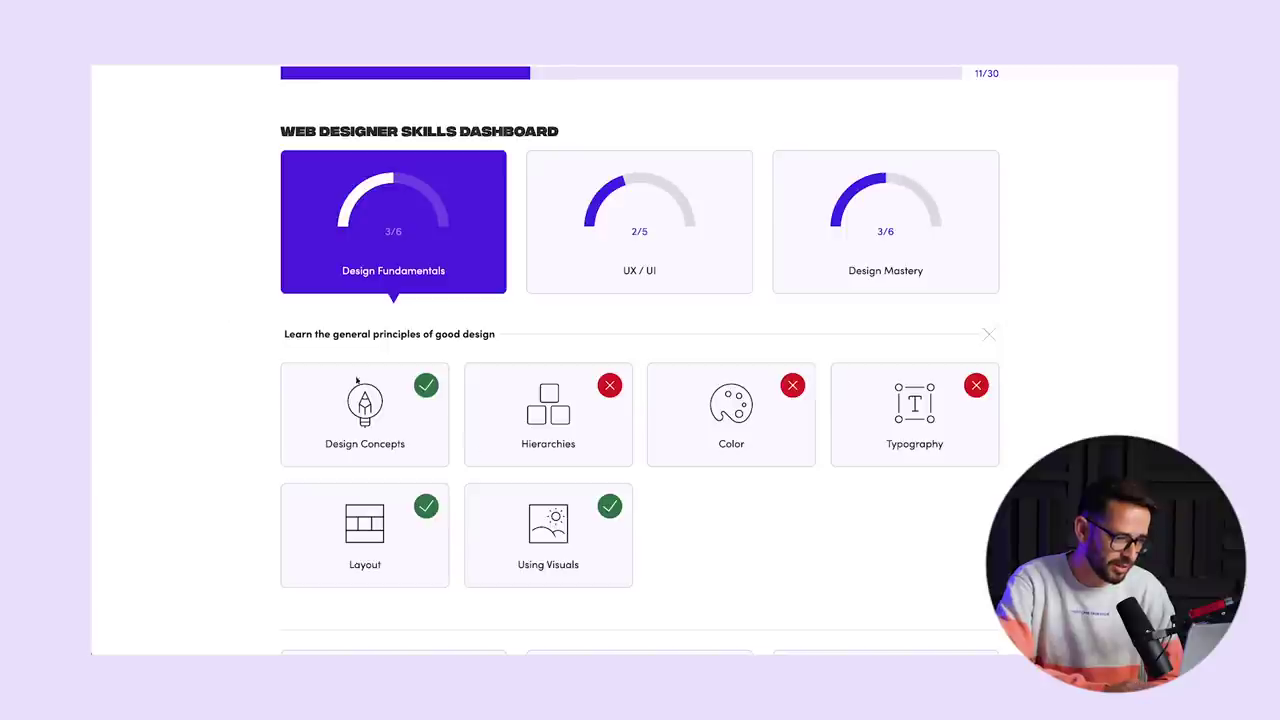
click(988, 336)
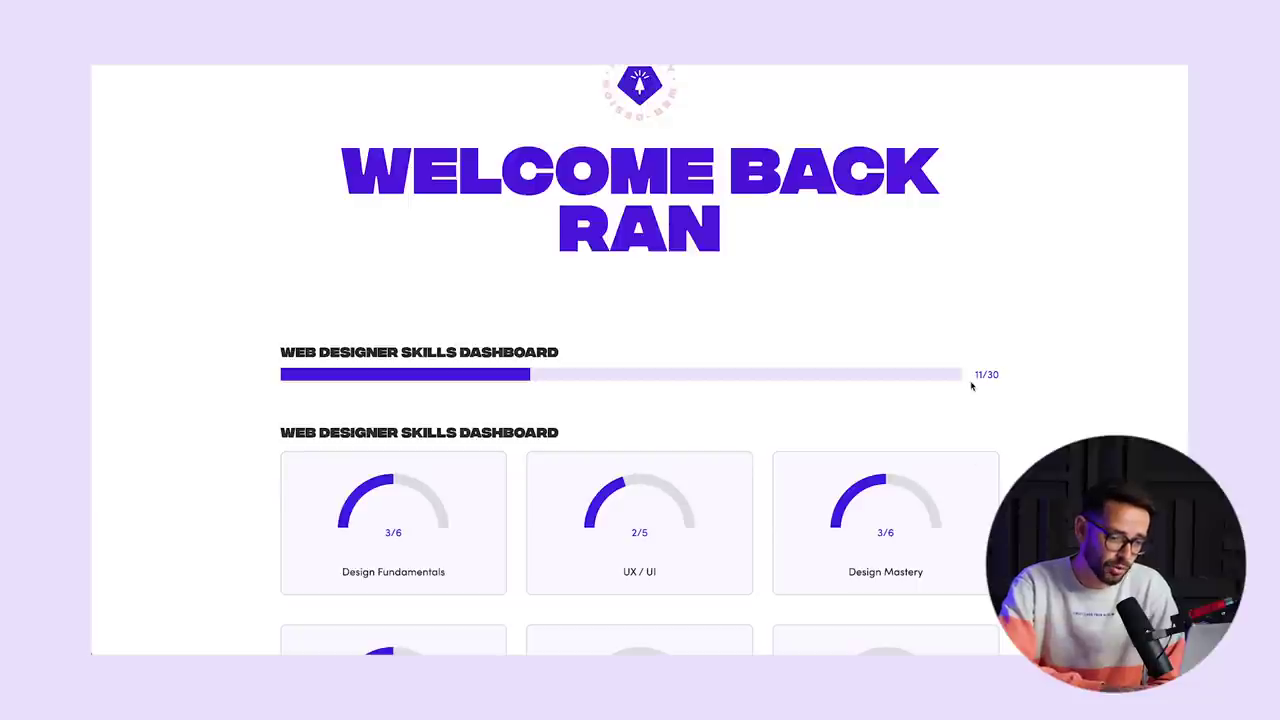
Check the Design Mastery skills breakdown, then scroll back up the dashboard
scroll(1074, 380, down, 3)
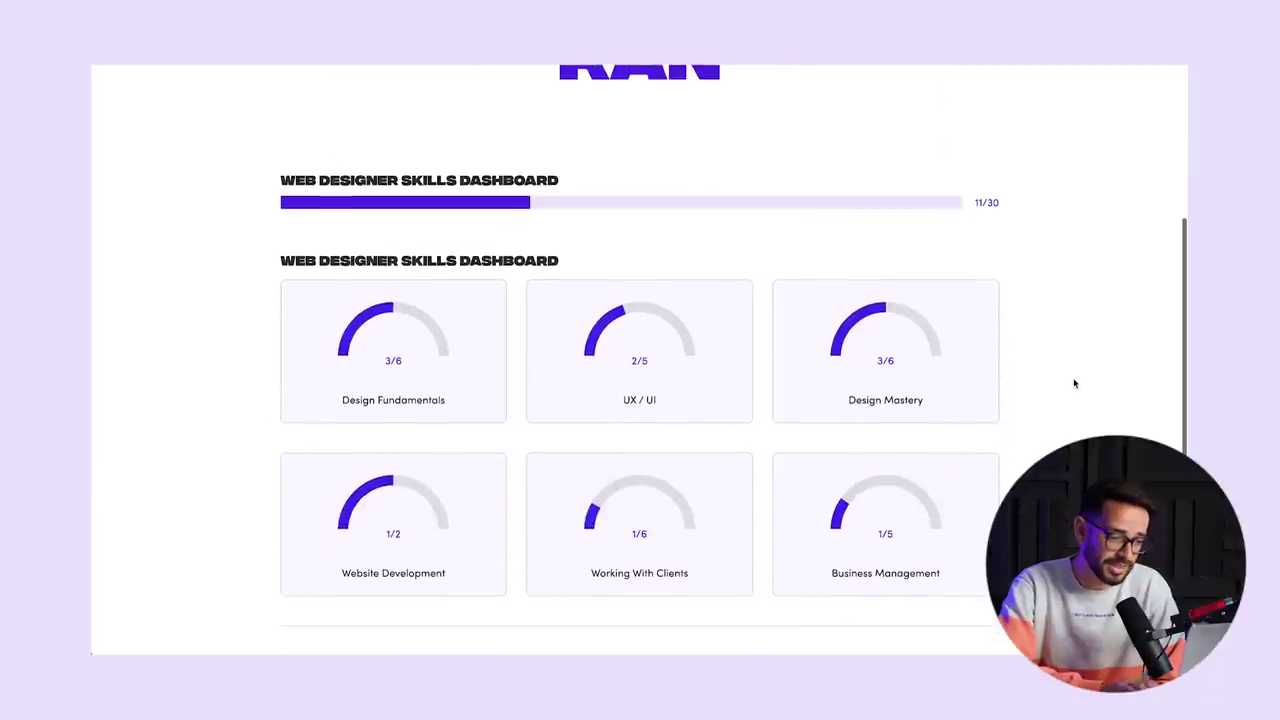
scroll(1081, 400, down, 1)
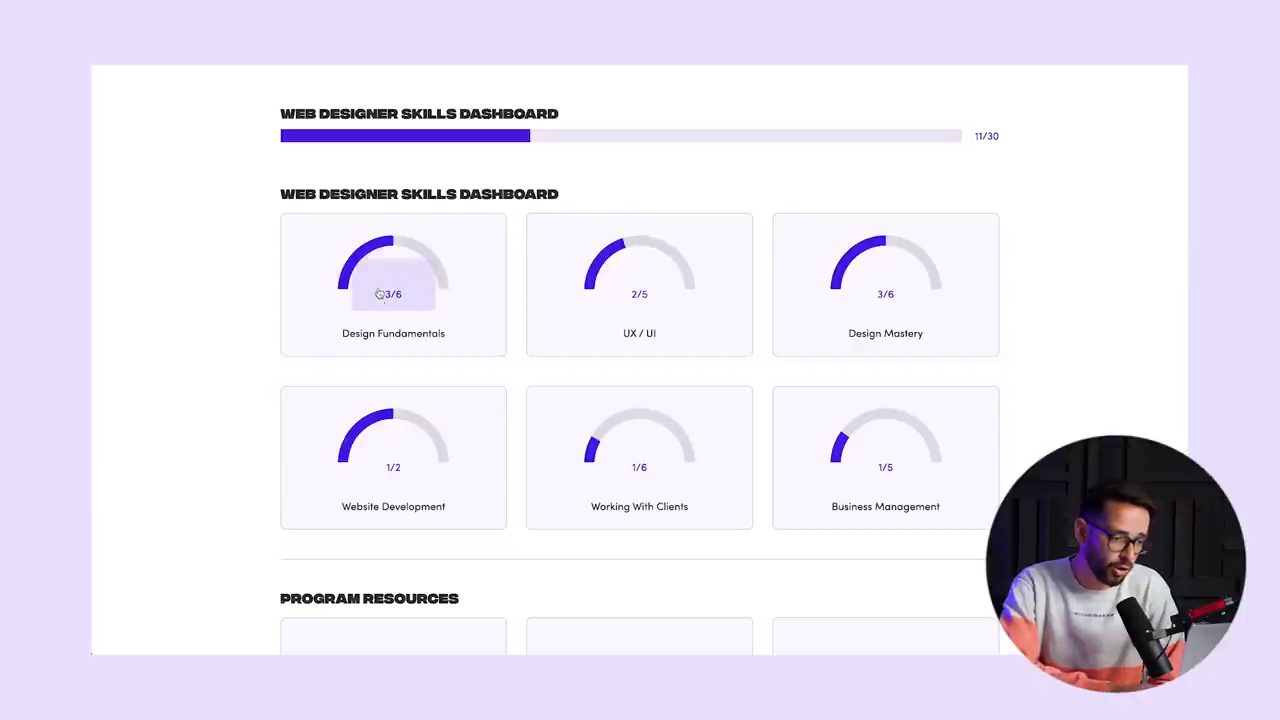
click(891, 272)
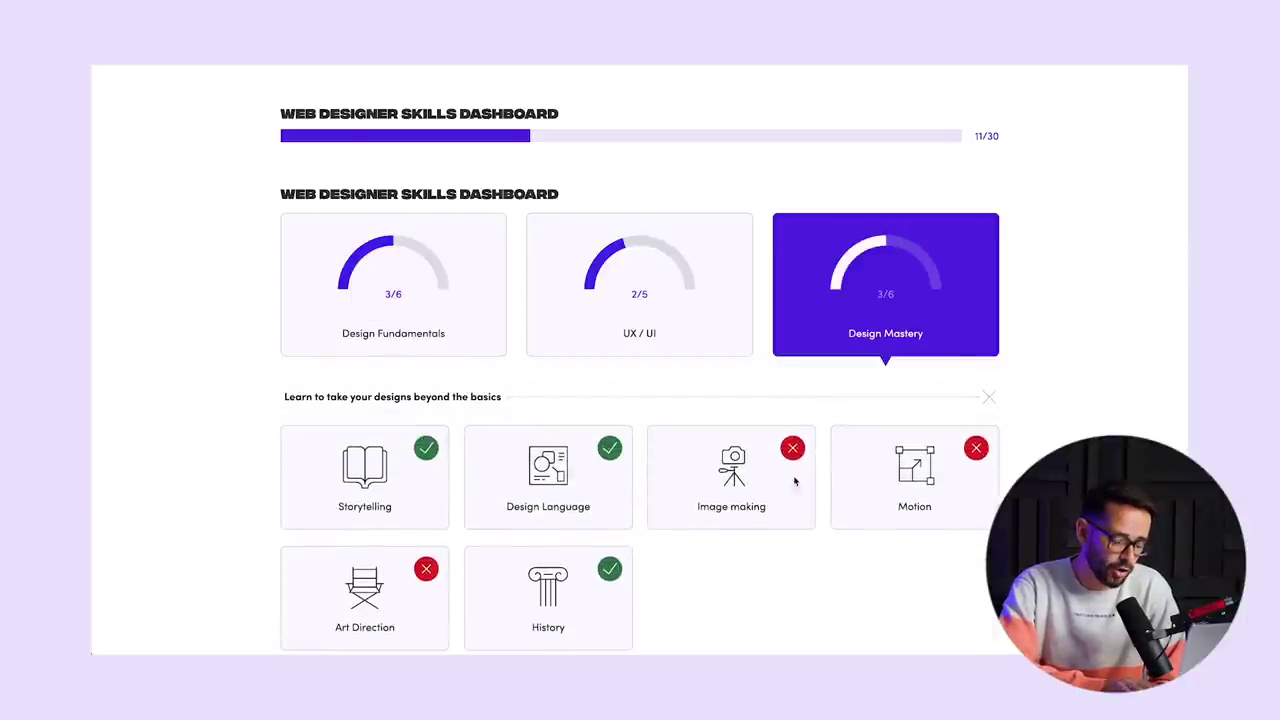
click(985, 404)
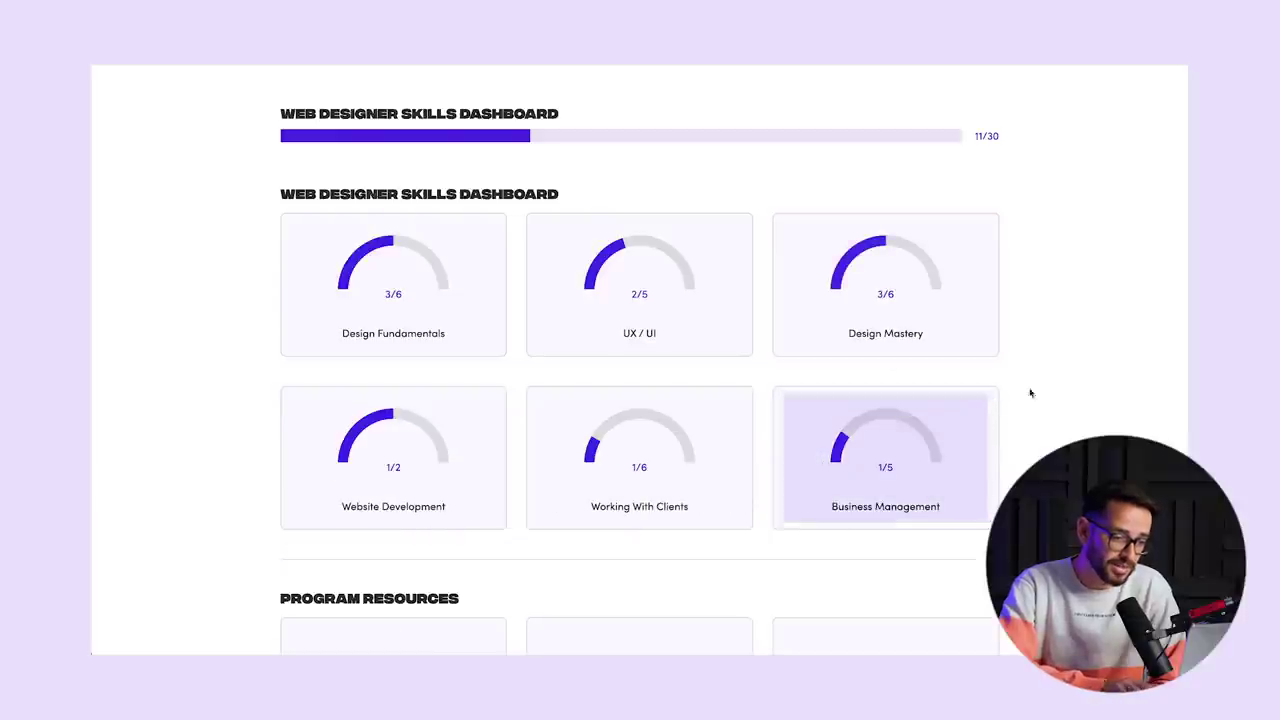
scroll(112, 318, up, 4)
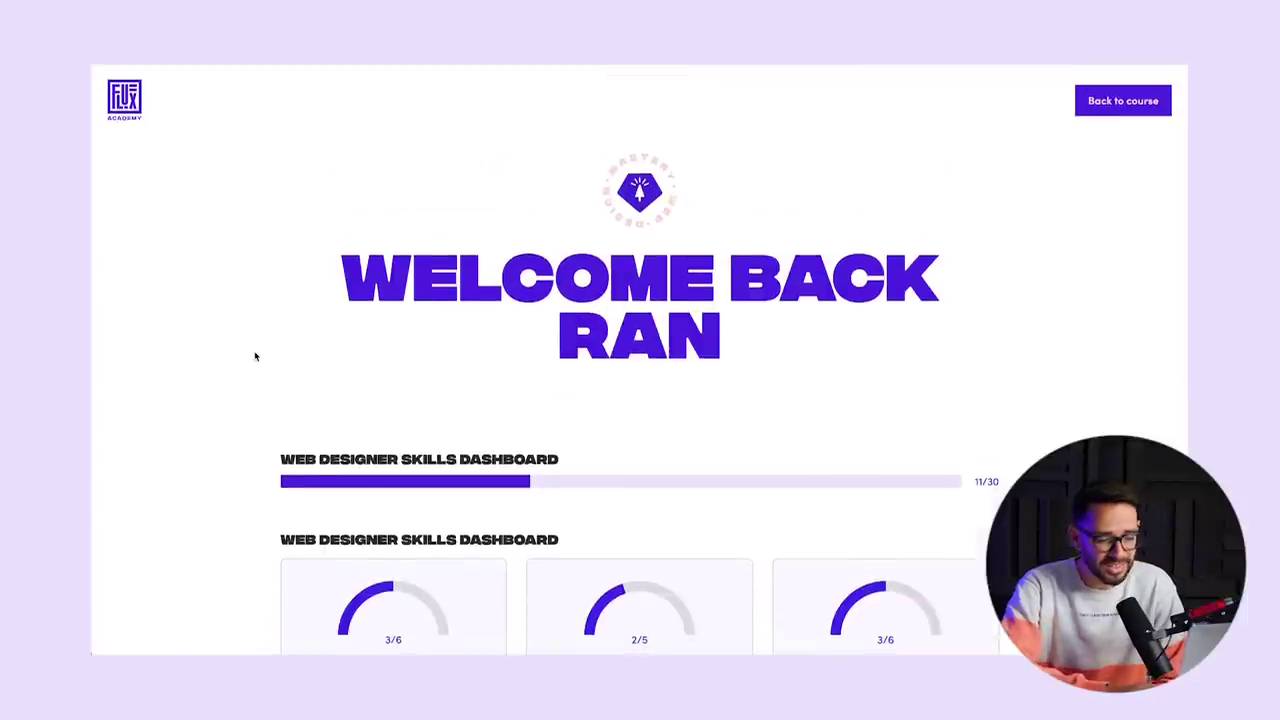
scroll(255, 356, down, 2)
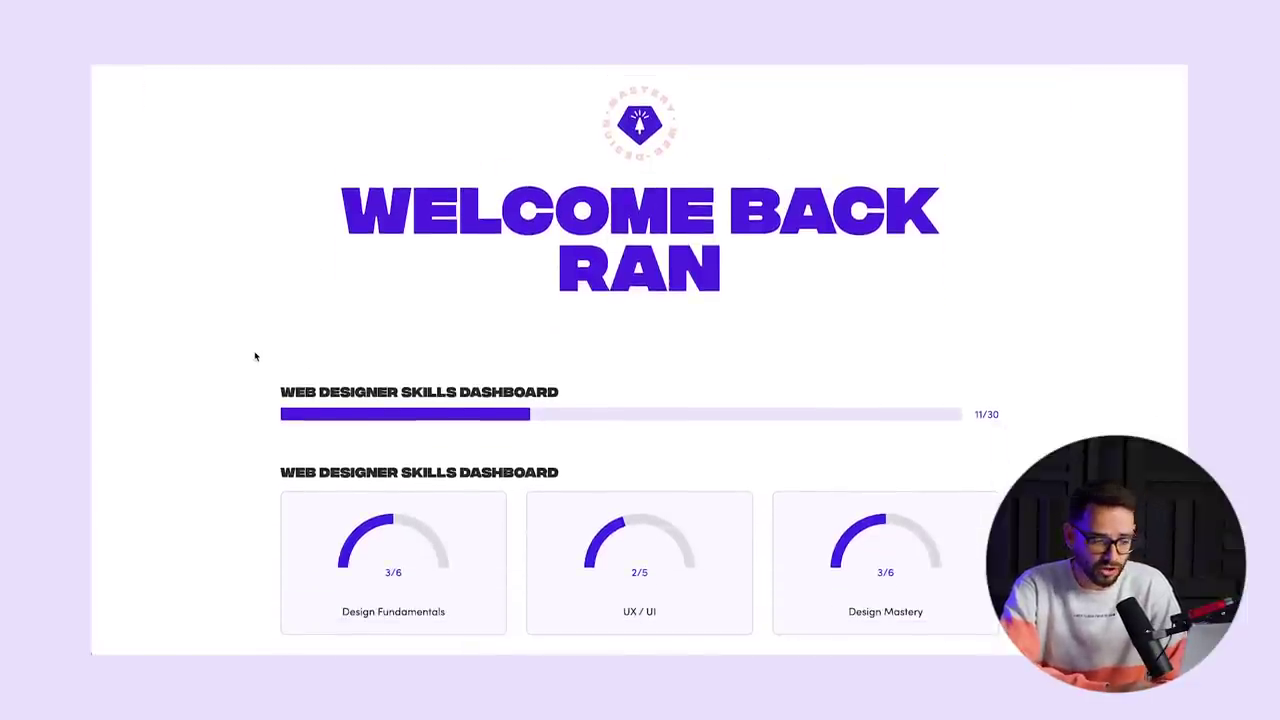
scroll(255, 356, down, 3)
scroll(255, 356, up, 4)
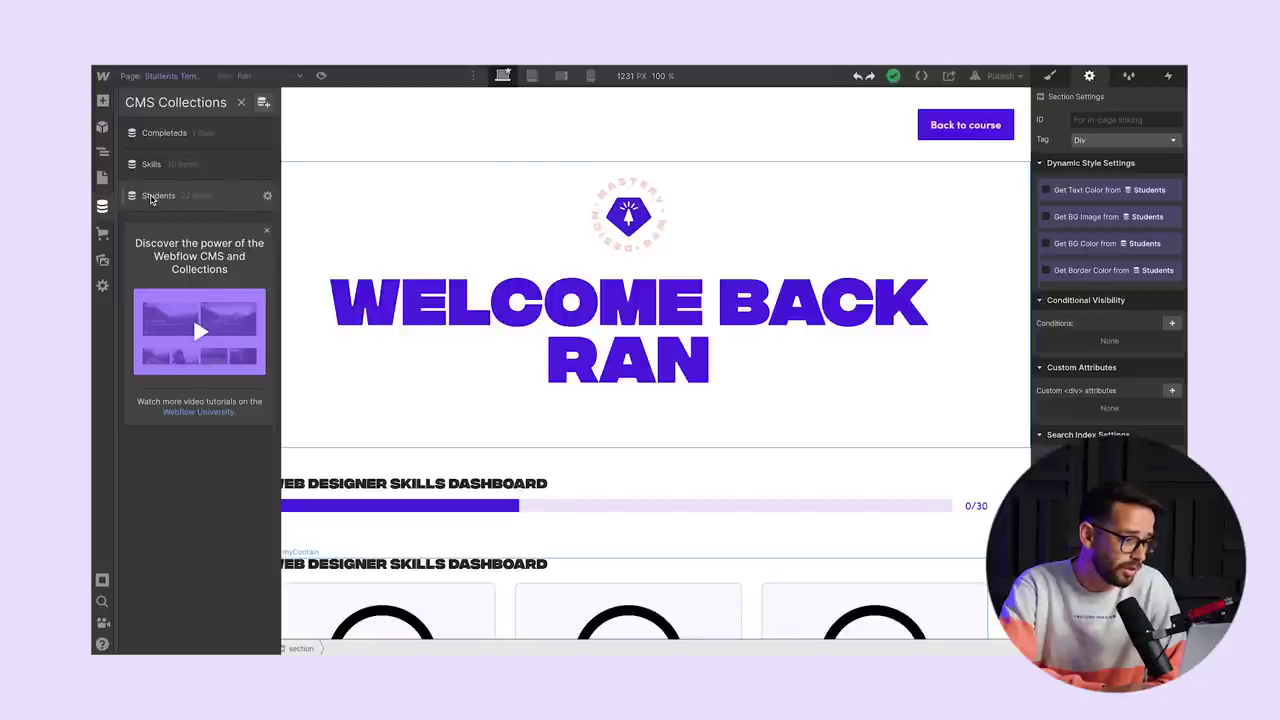
Open the demo student's item in the Students collection, showing its 11 linked skills
click(152, 198)
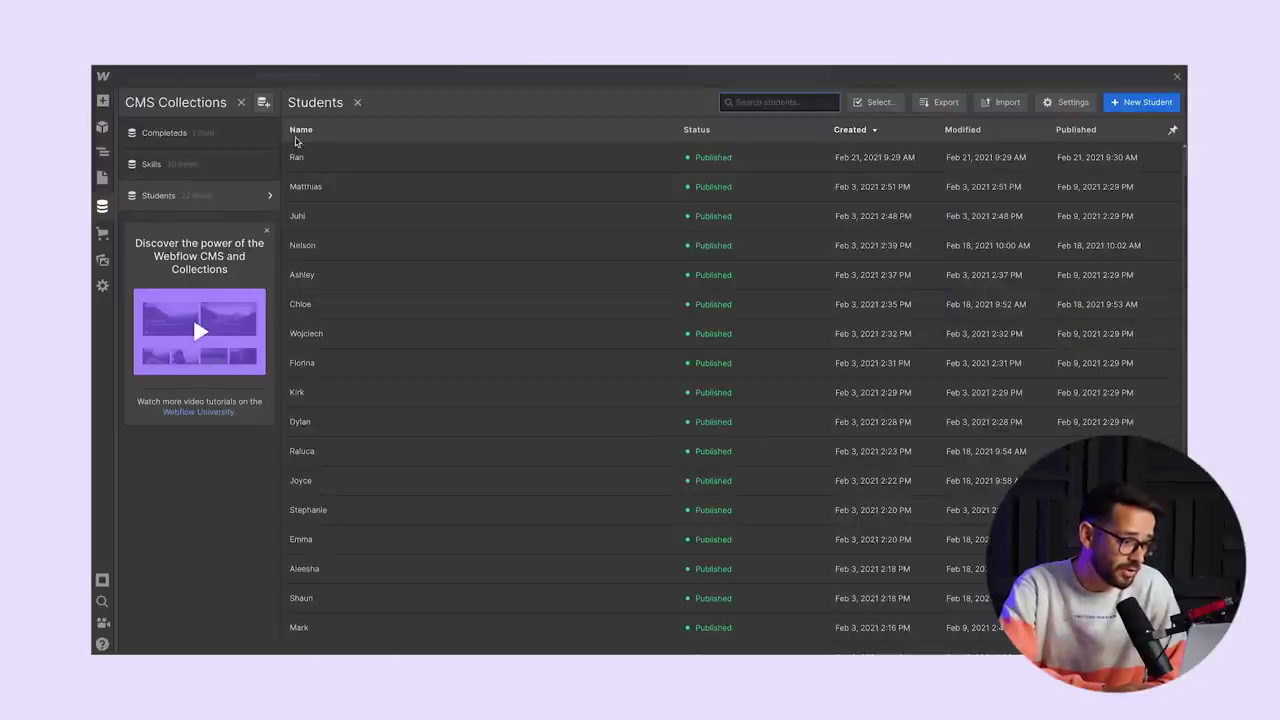
click(329, 157)
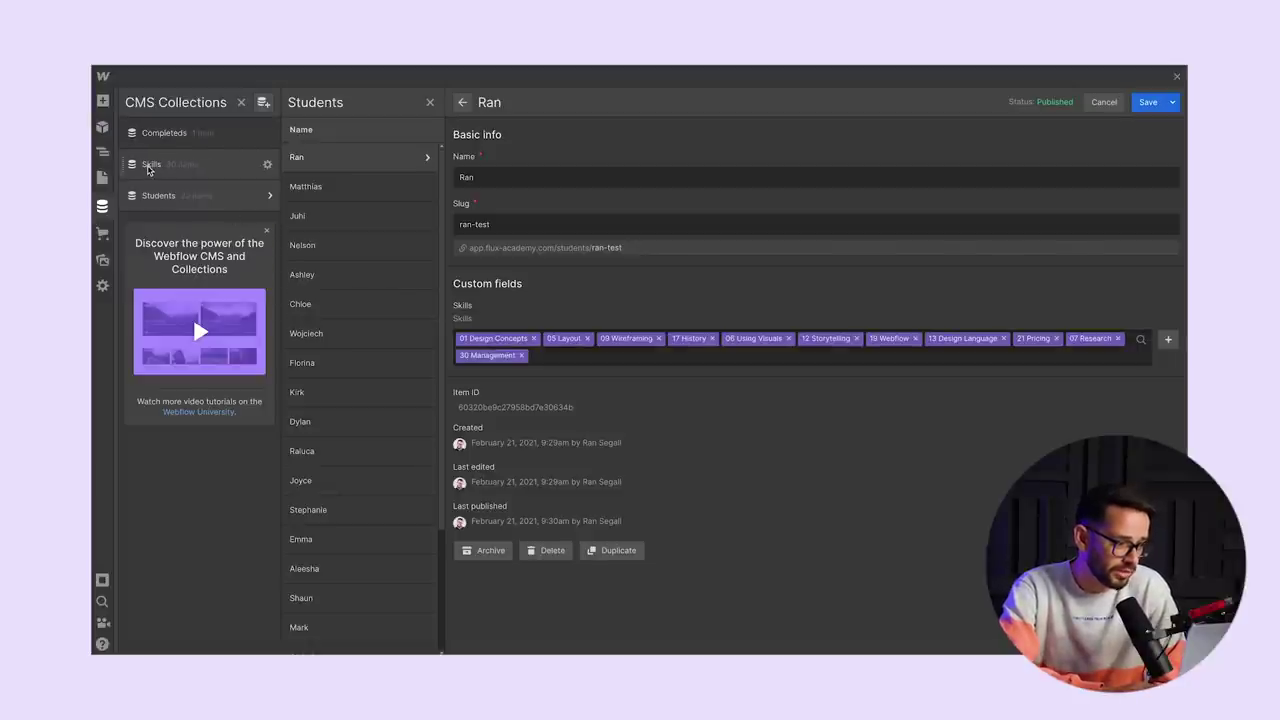
Browse the Skills collection list
click(149, 166)
scroll(443, 189, down, 2)
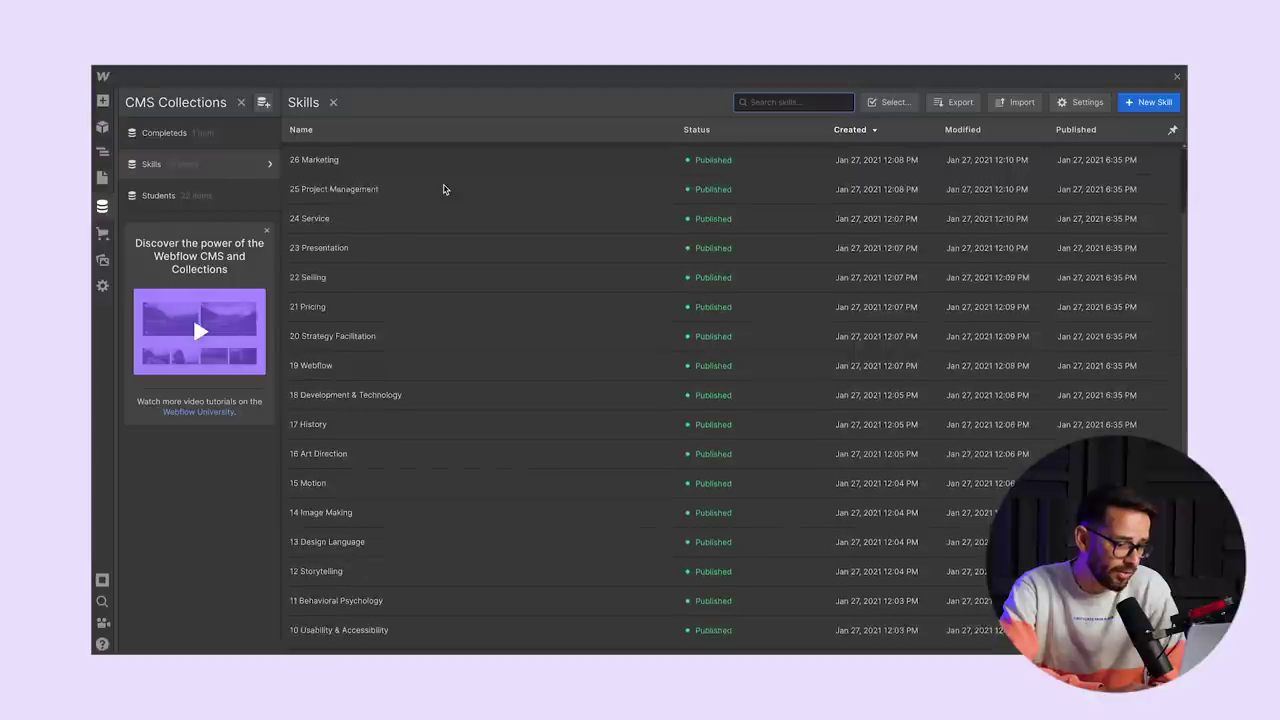
scroll(414, 274, down, 3)
scroll(384, 433, up, 5)
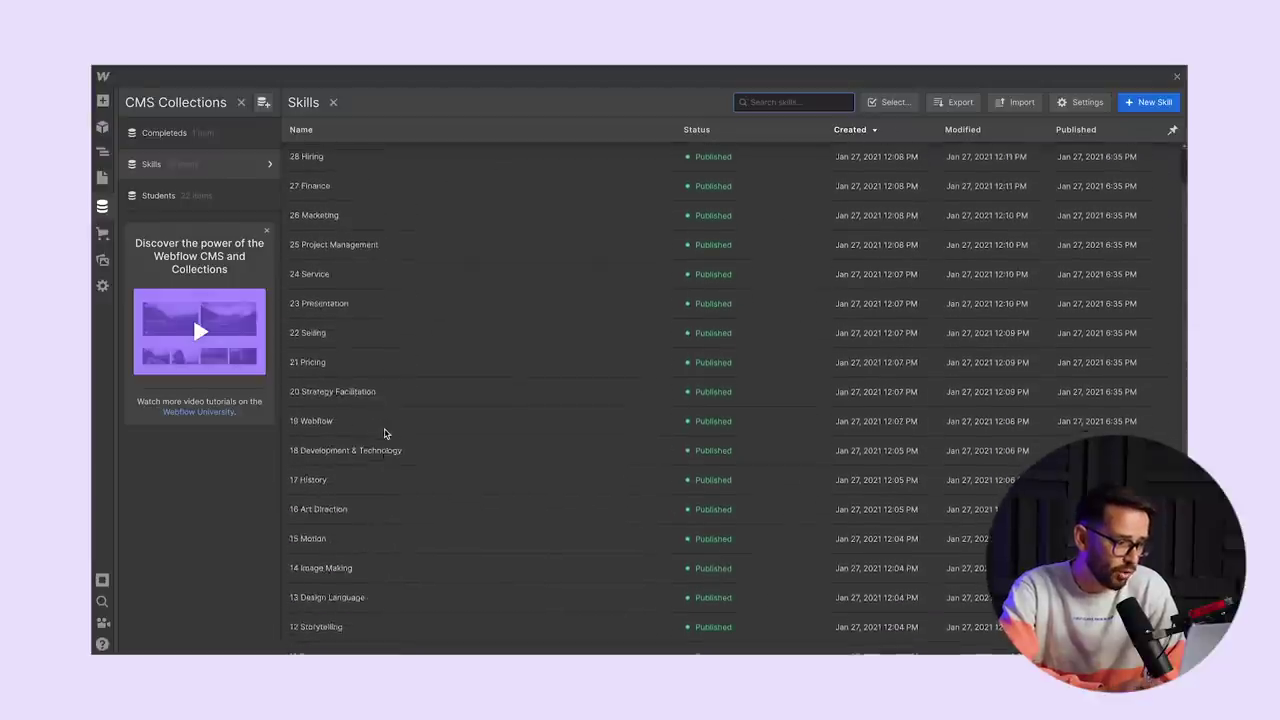
scroll(384, 433, up, 1)
Reopen the demo student's item and check which skills remain unassigned in its Skills field
click(189, 197)
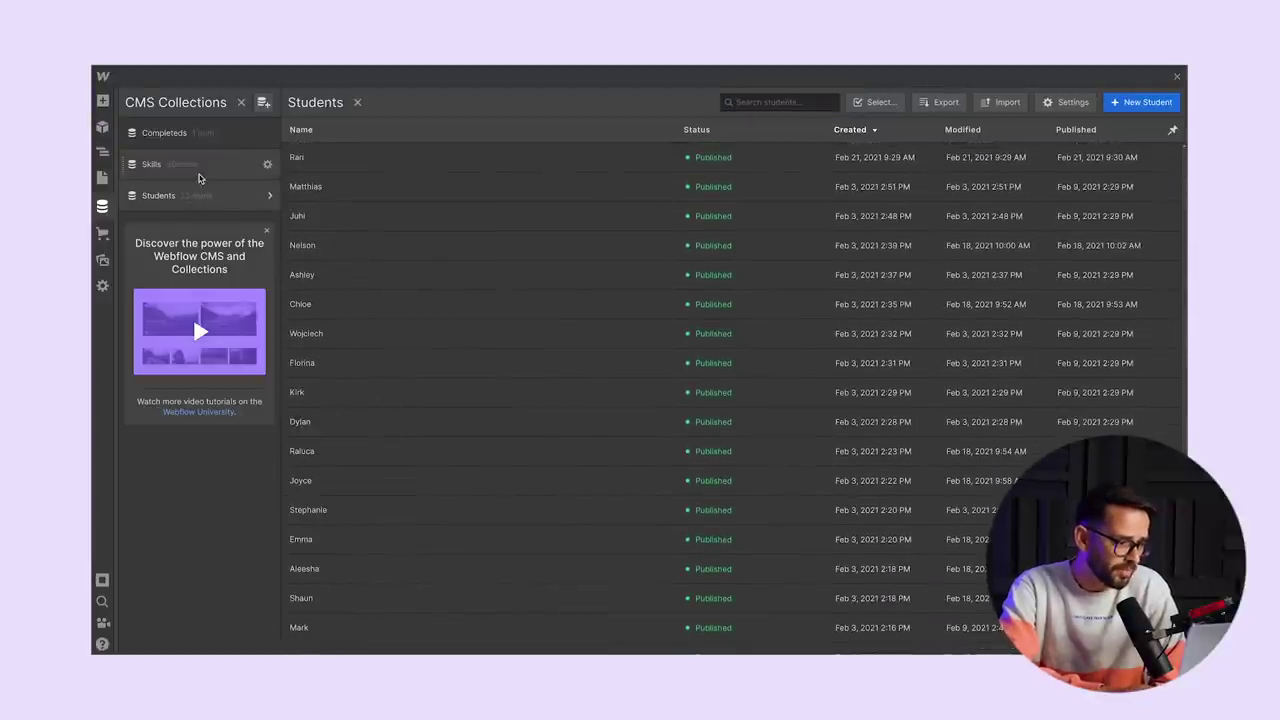
click(305, 160)
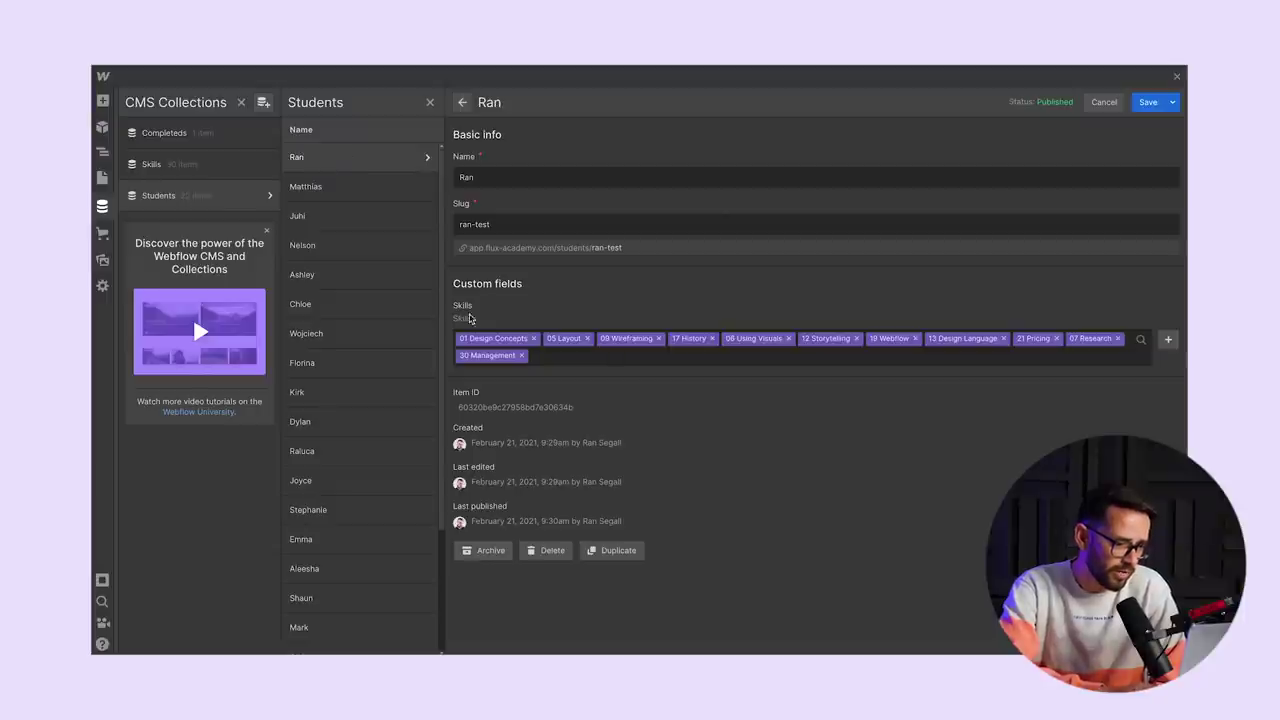
click(531, 355)
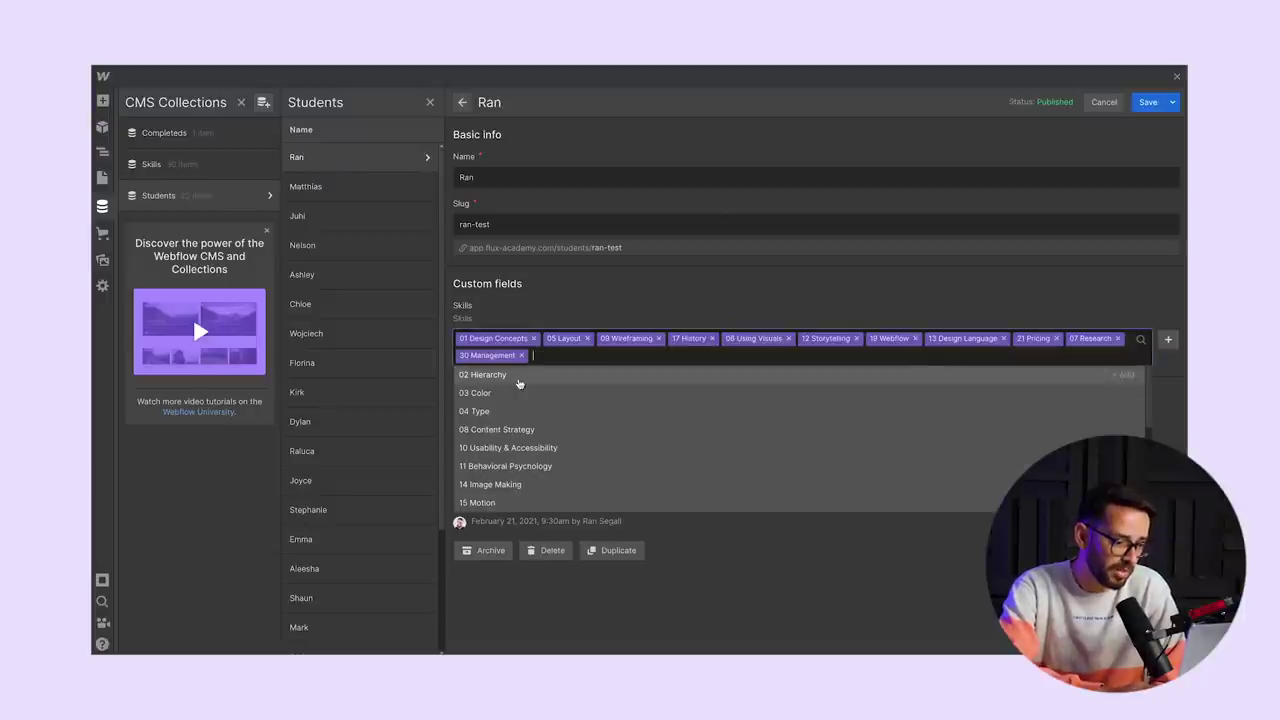
scroll(512, 448, down, 3)
scroll(512, 448, up, 3)
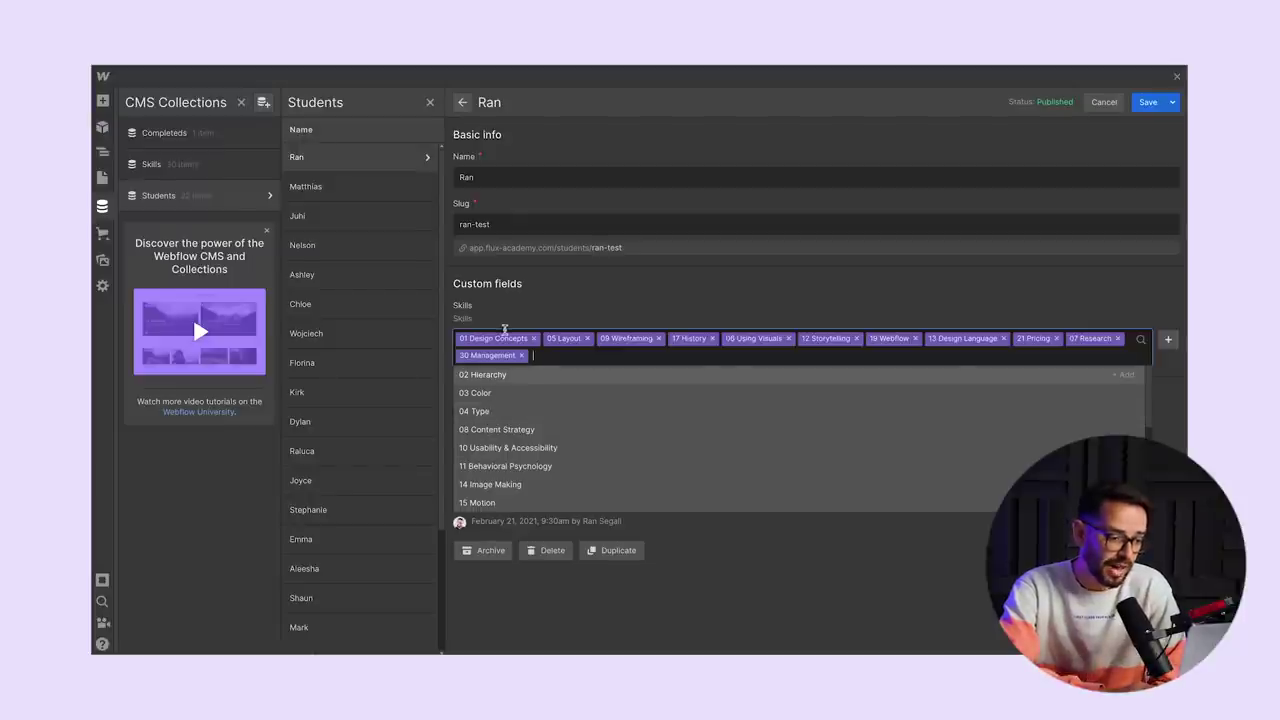
click(513, 313)
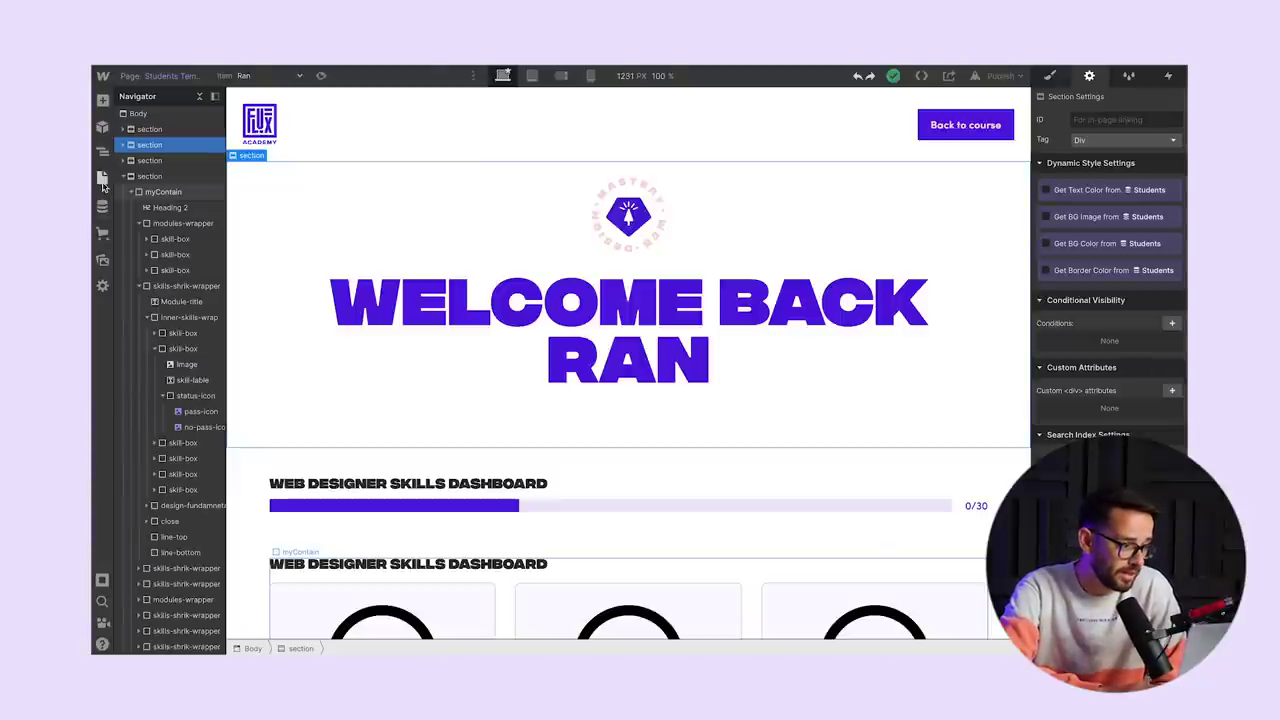
Select the header's Nav-Contain block and keep Ran as the previewed student
click(463, 133)
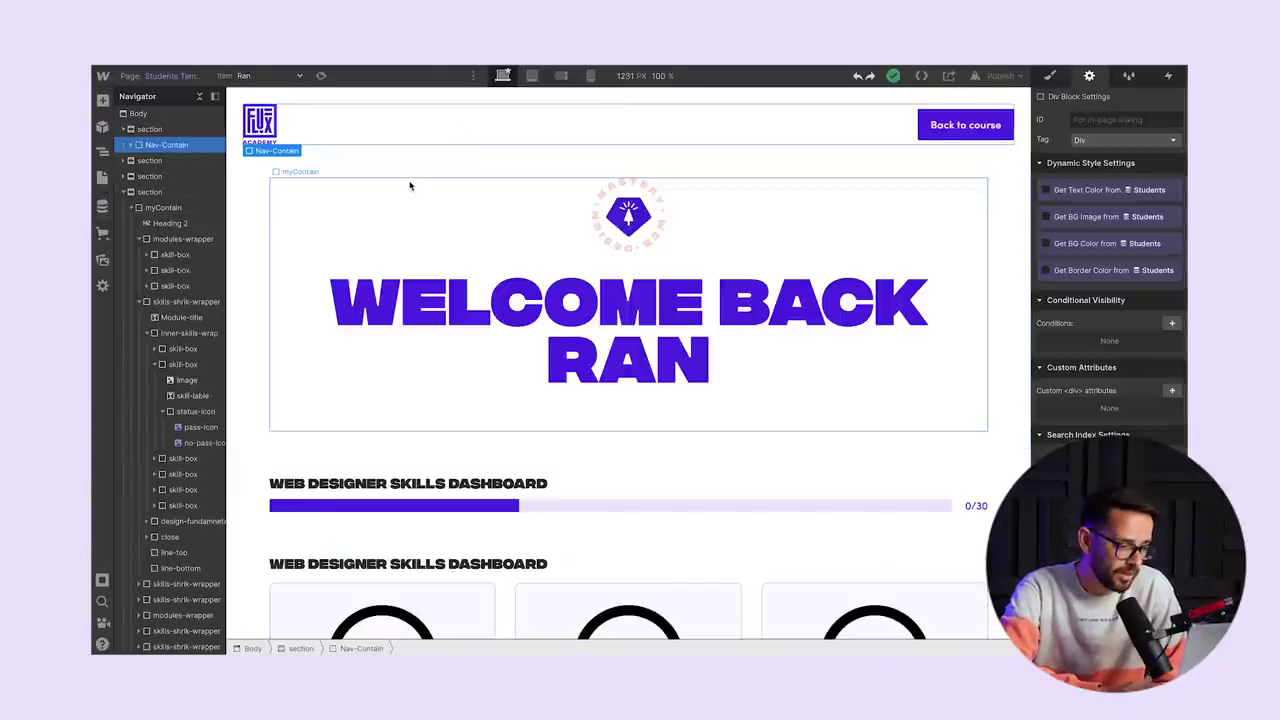
click(102, 177)
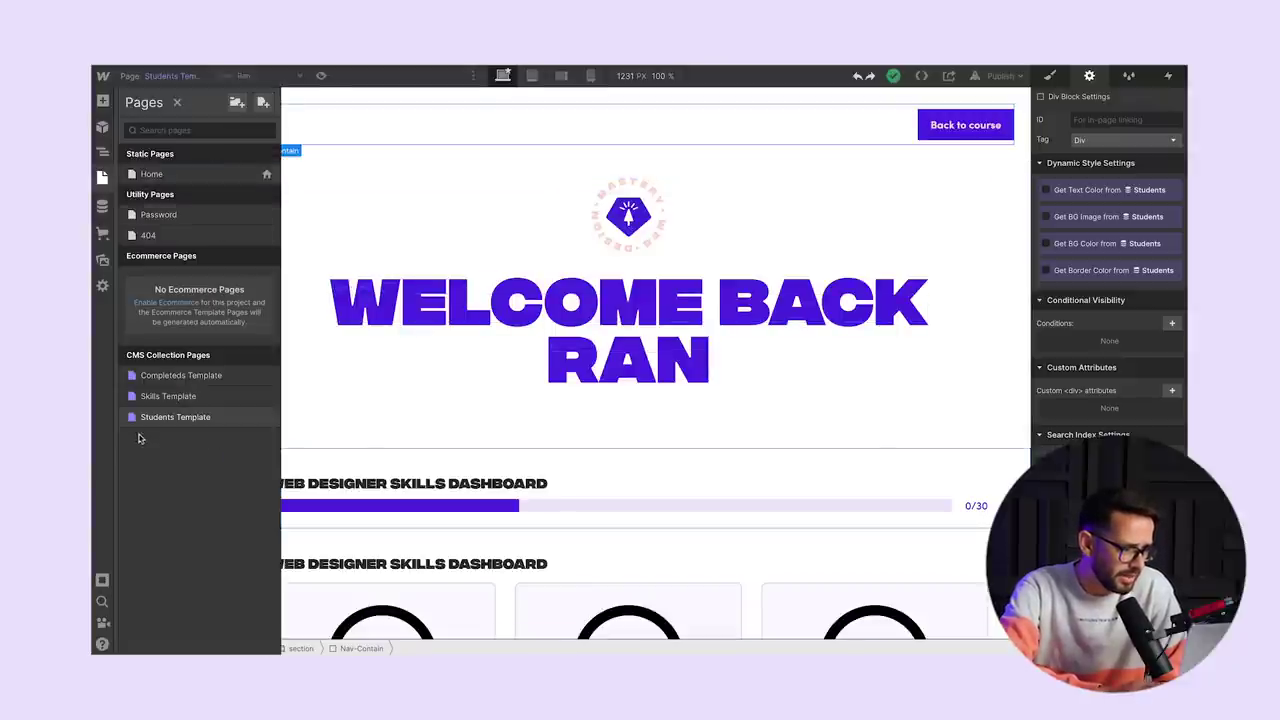
click(423, 465)
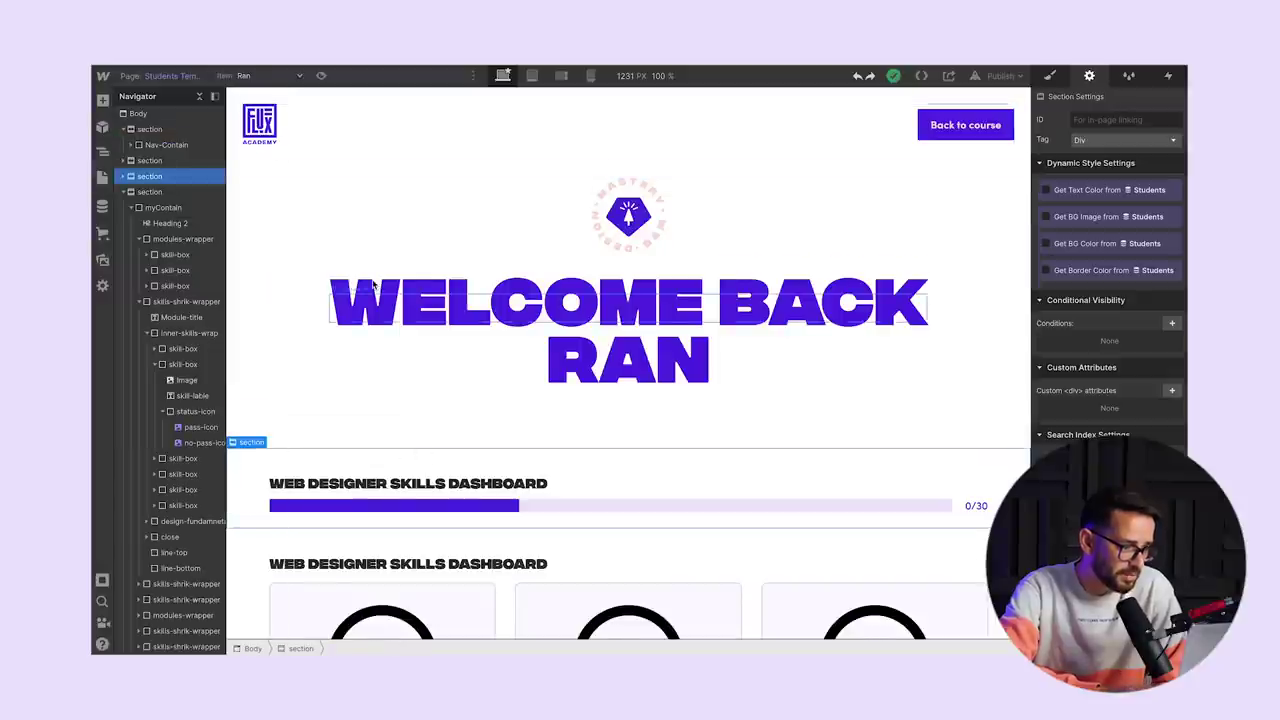
click(255, 75)
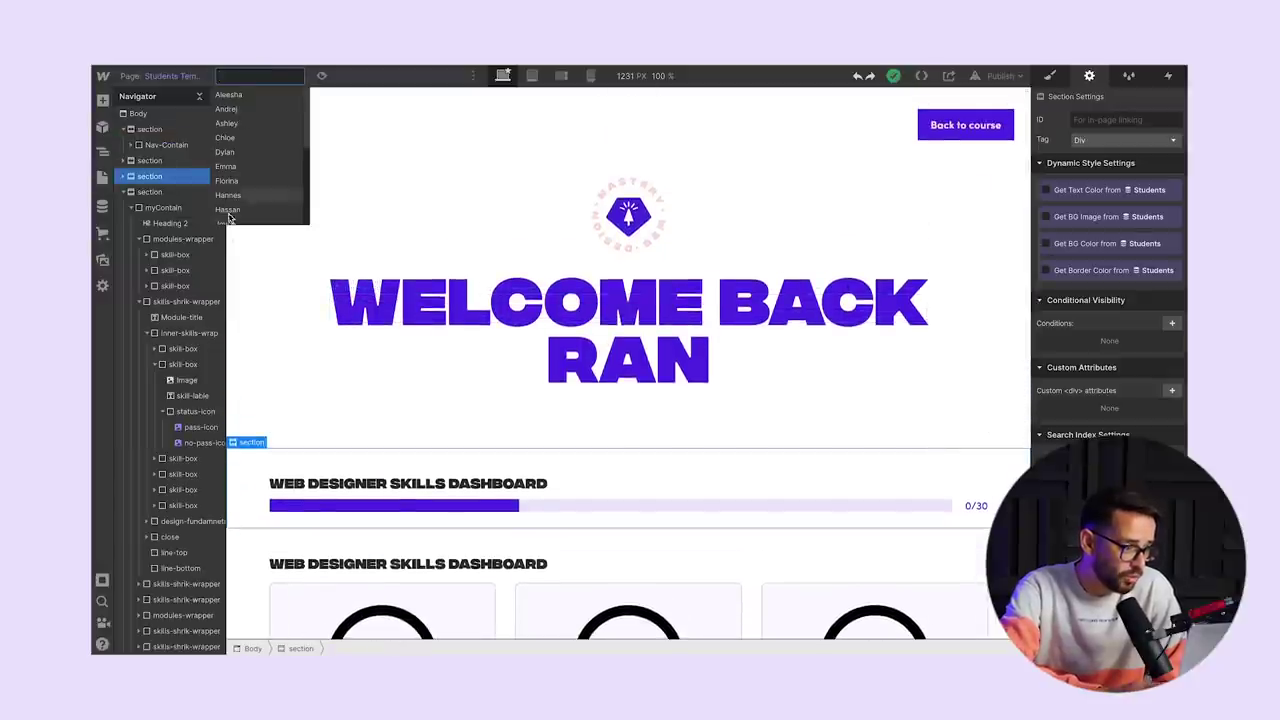
click(352, 78)
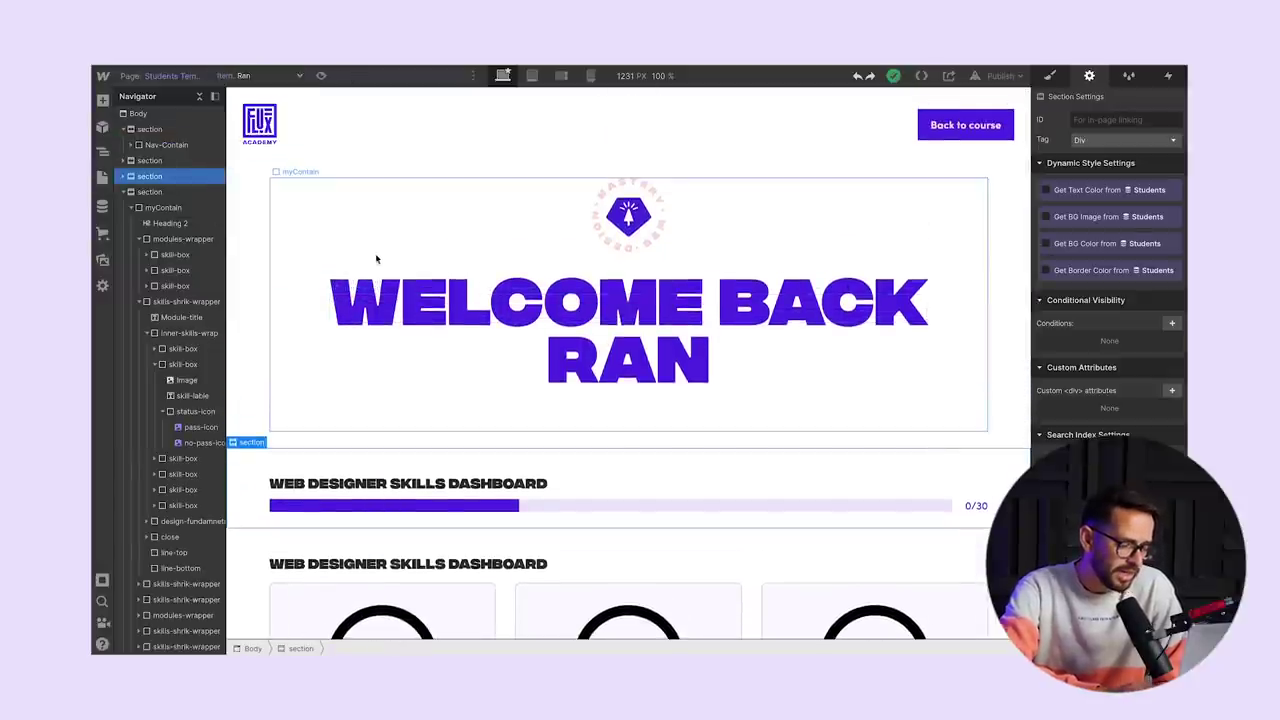
Select the Design Fundamentals progress arc and collapse modules-wrapper and skills-shrik-wrapper in the Navigator
scroll(376, 259, down, 10)
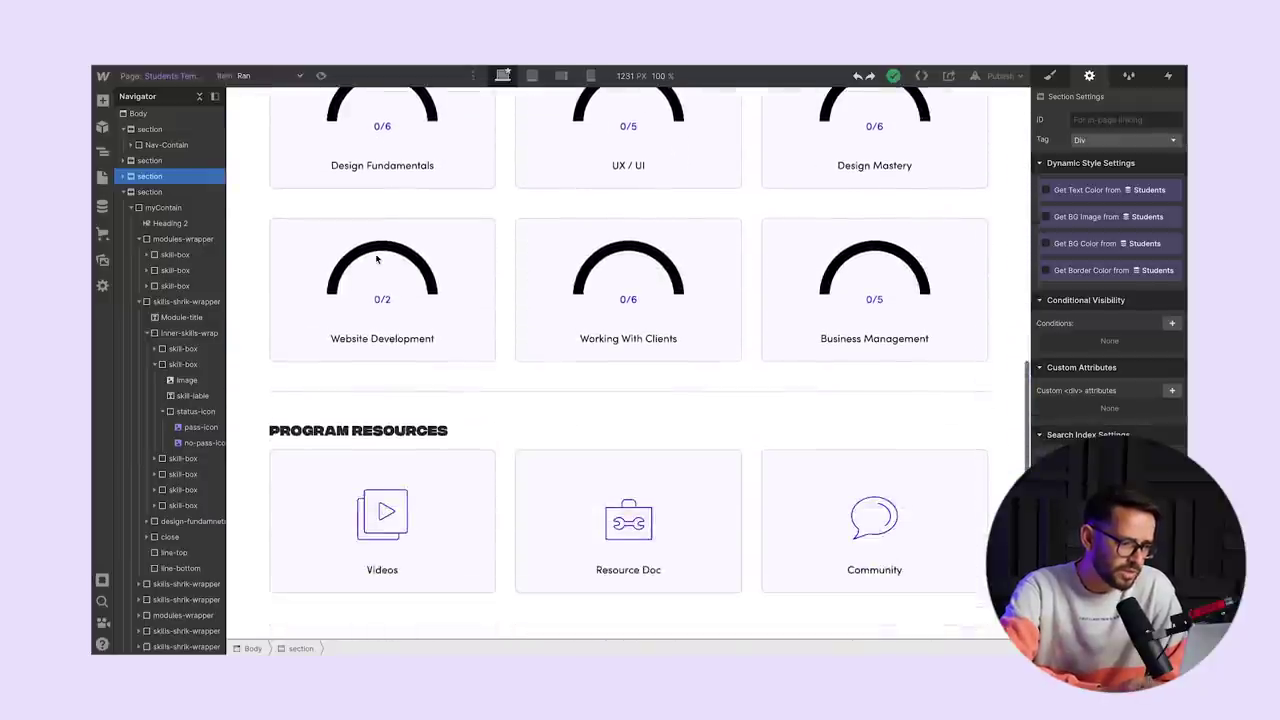
scroll(376, 259, up, 10)
scroll(371, 380, down, 4)
click(388, 468)
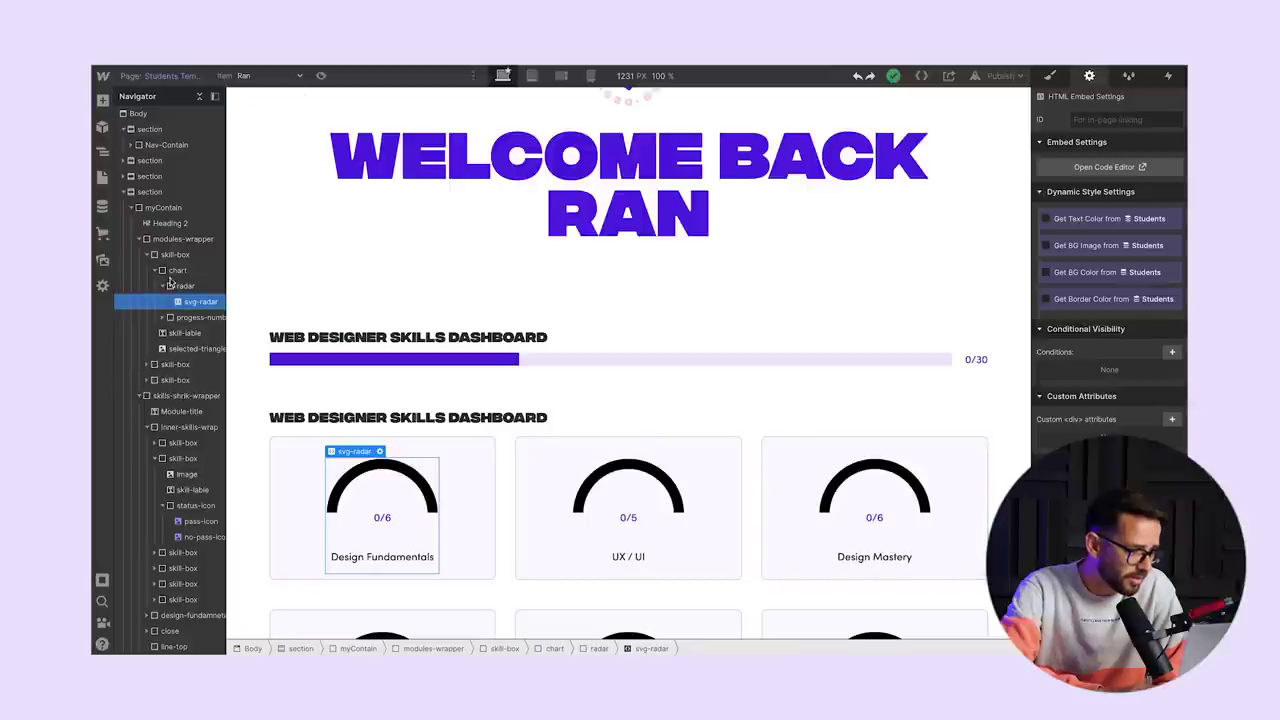
click(139, 239)
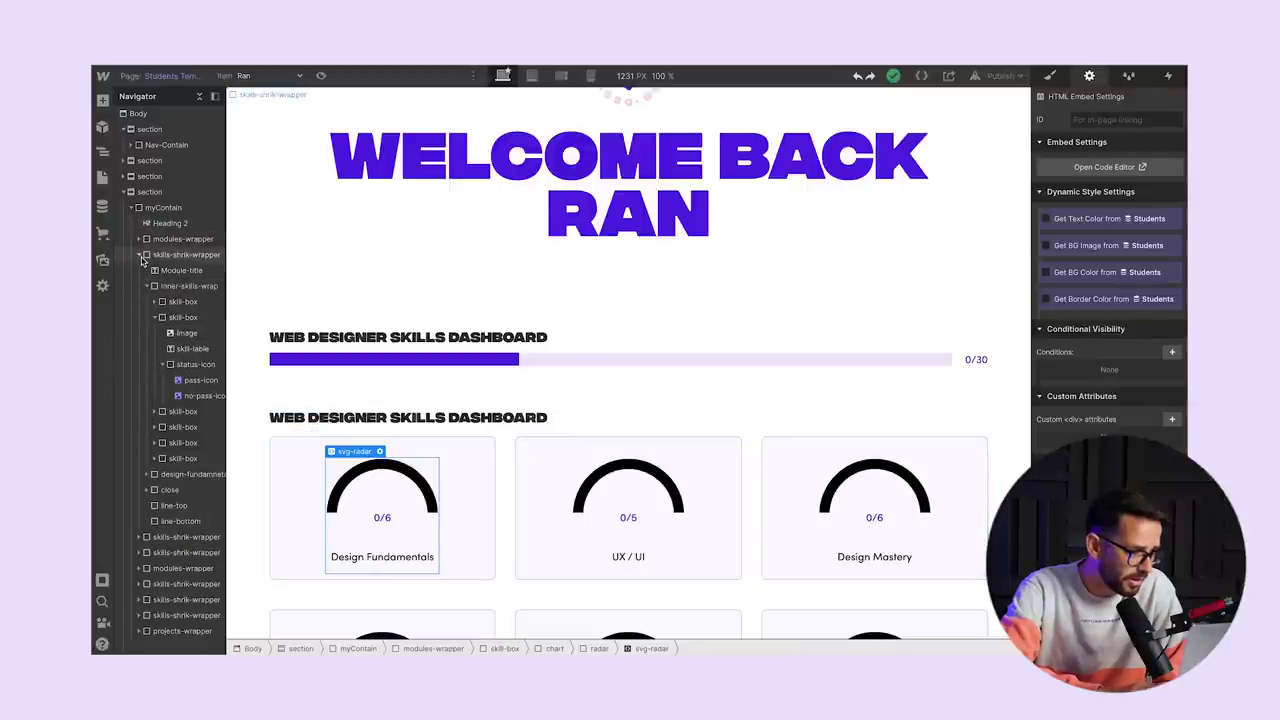
click(141, 257)
Select skills-shrik-wrapper with its Style panel, then select the green pass icon on Design Concepts
click(176, 256)
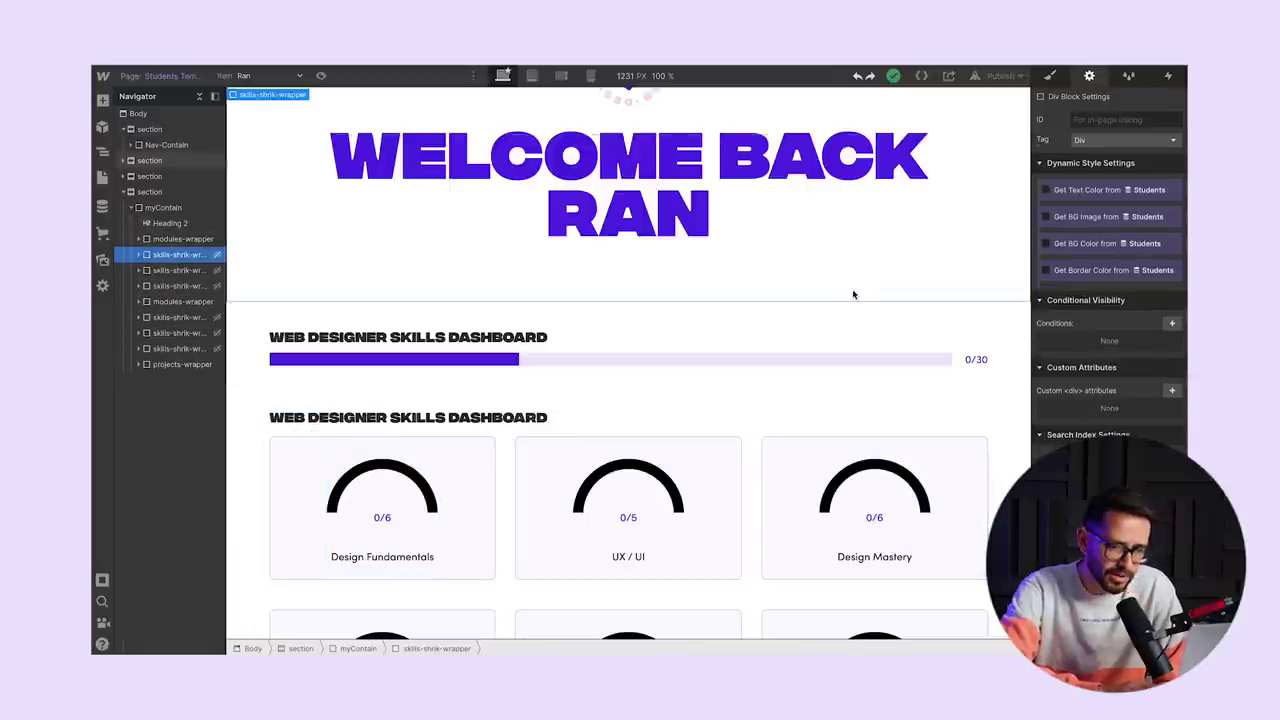
click(1052, 76)
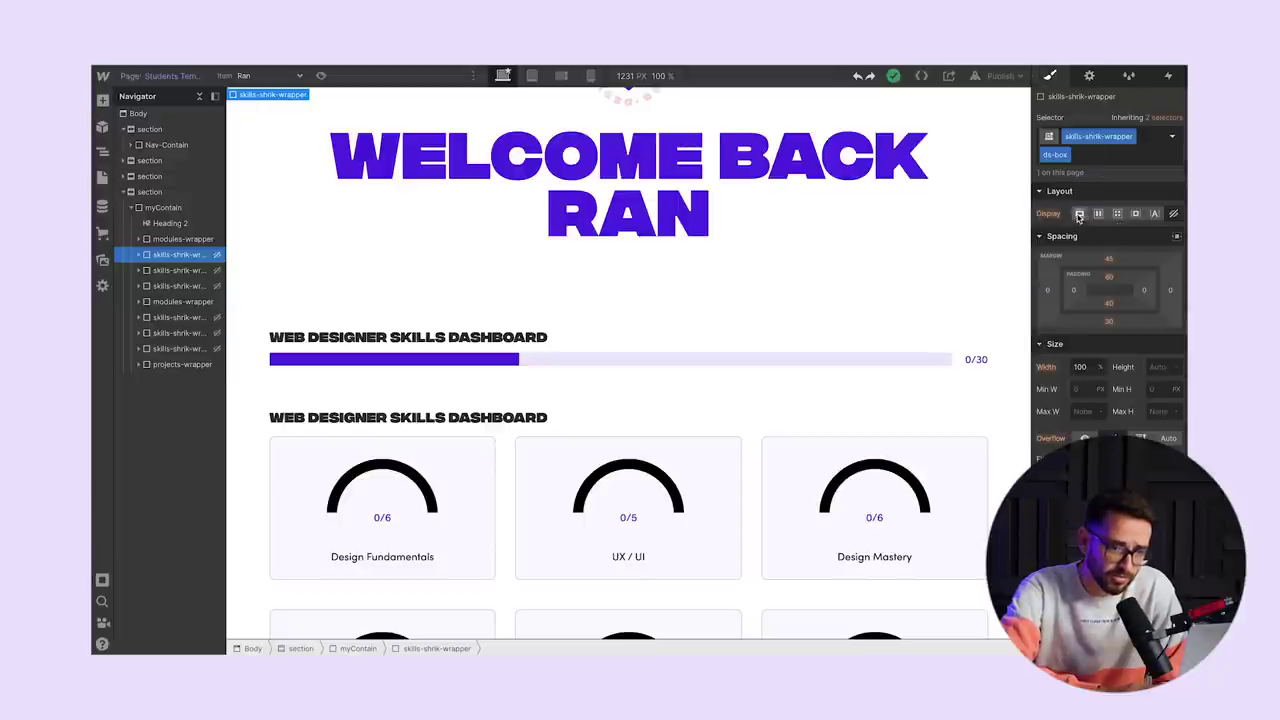
scroll(714, 252, down, 3)
scroll(714, 252, down, 2)
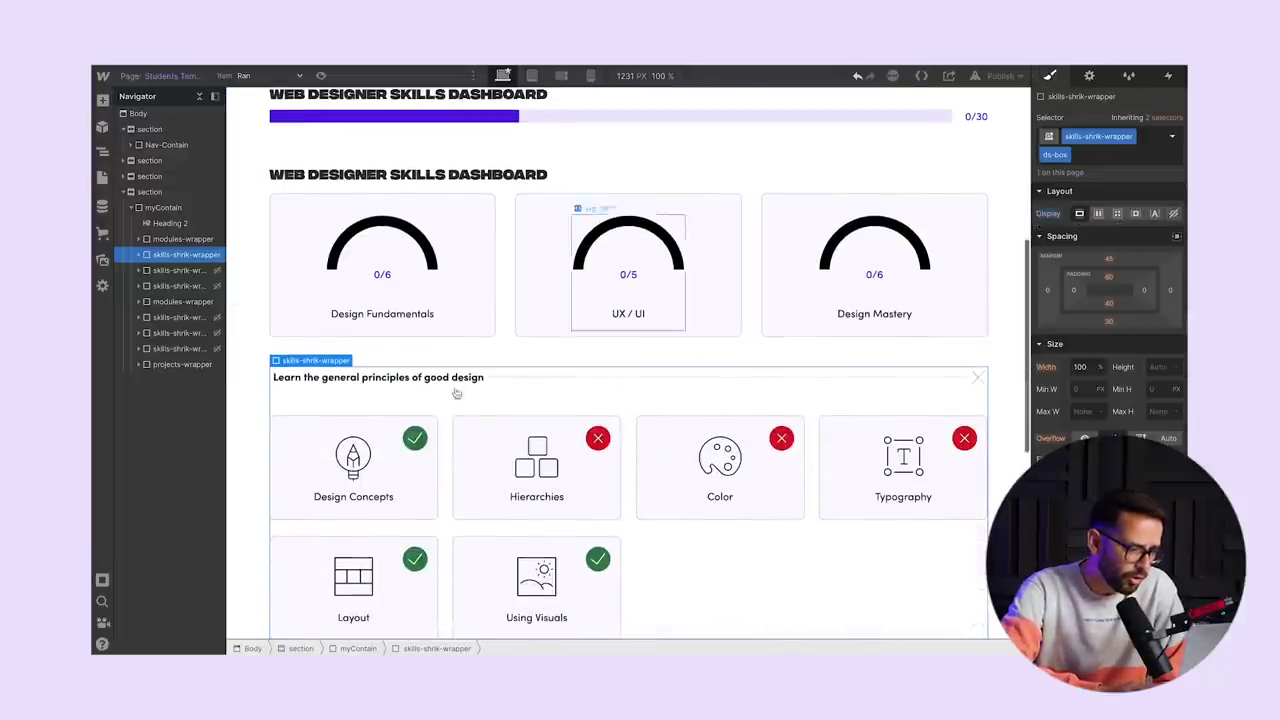
scroll(838, 484, down, 1)
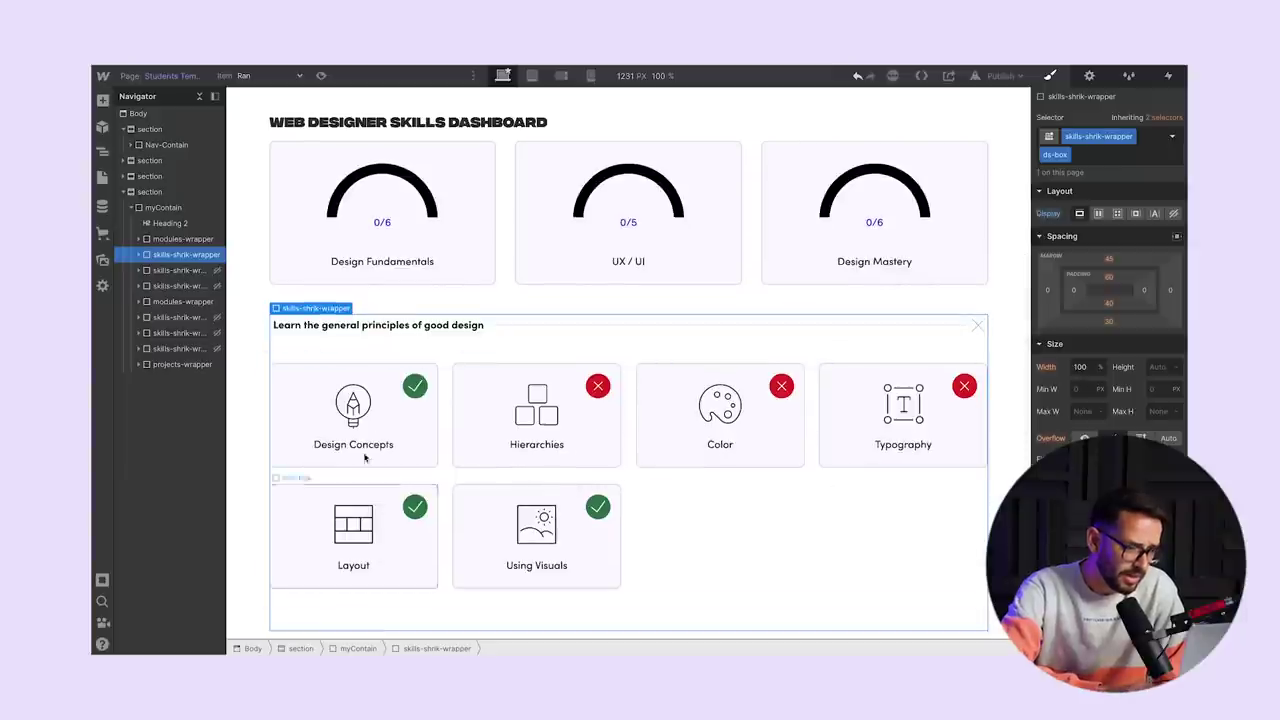
click(415, 390)
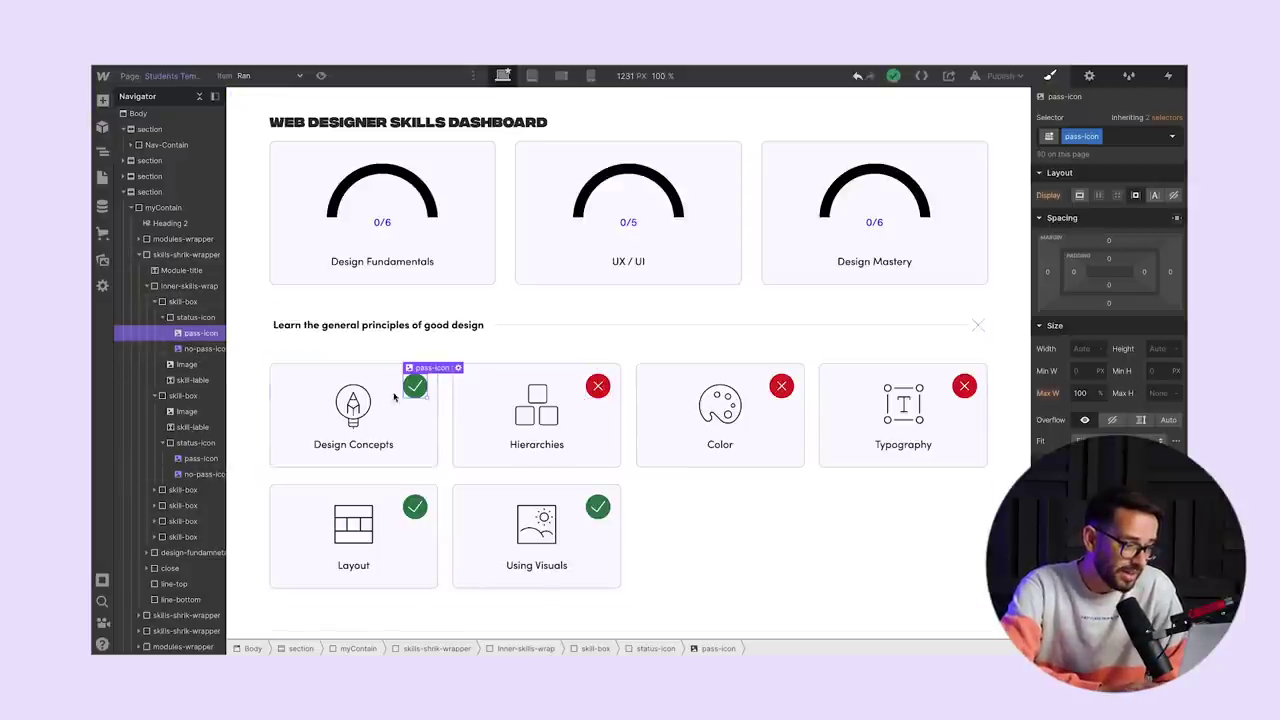
Inspect the pass icon's Conditional Visibility rule, then select the red no-pass icon on Hierarchies
click(1089, 75)
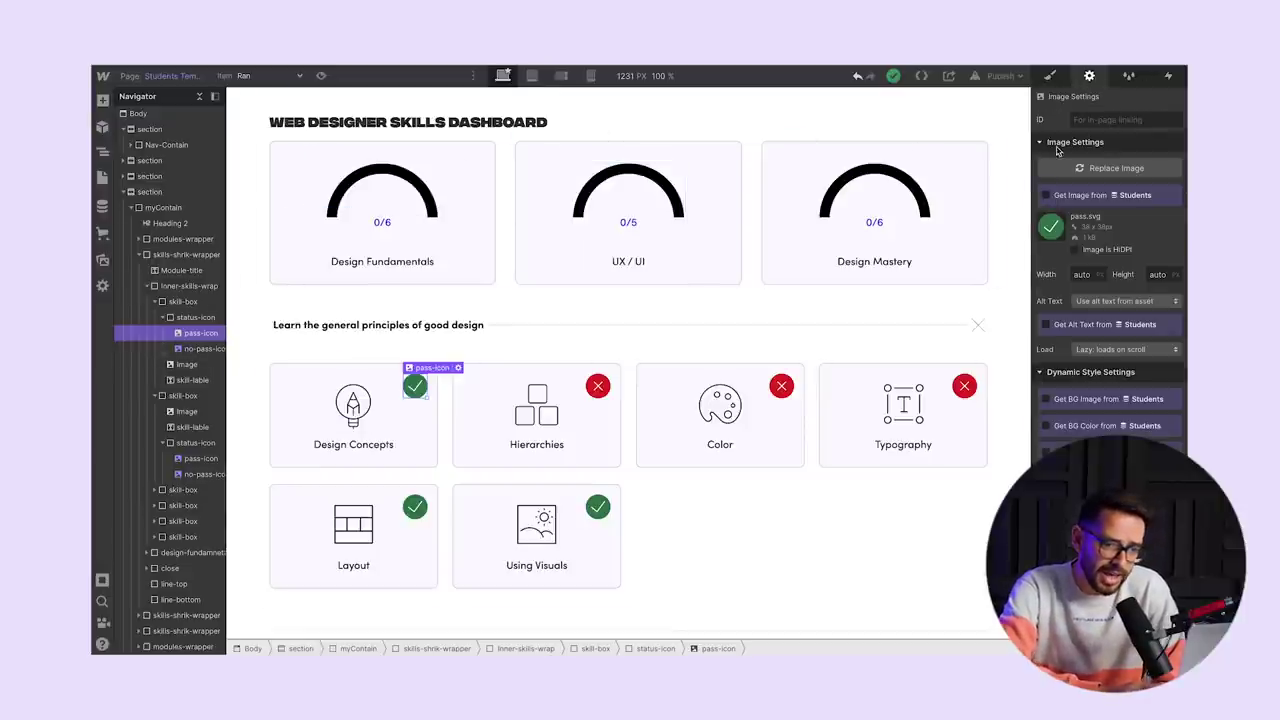
scroll(1072, 300, down, 2)
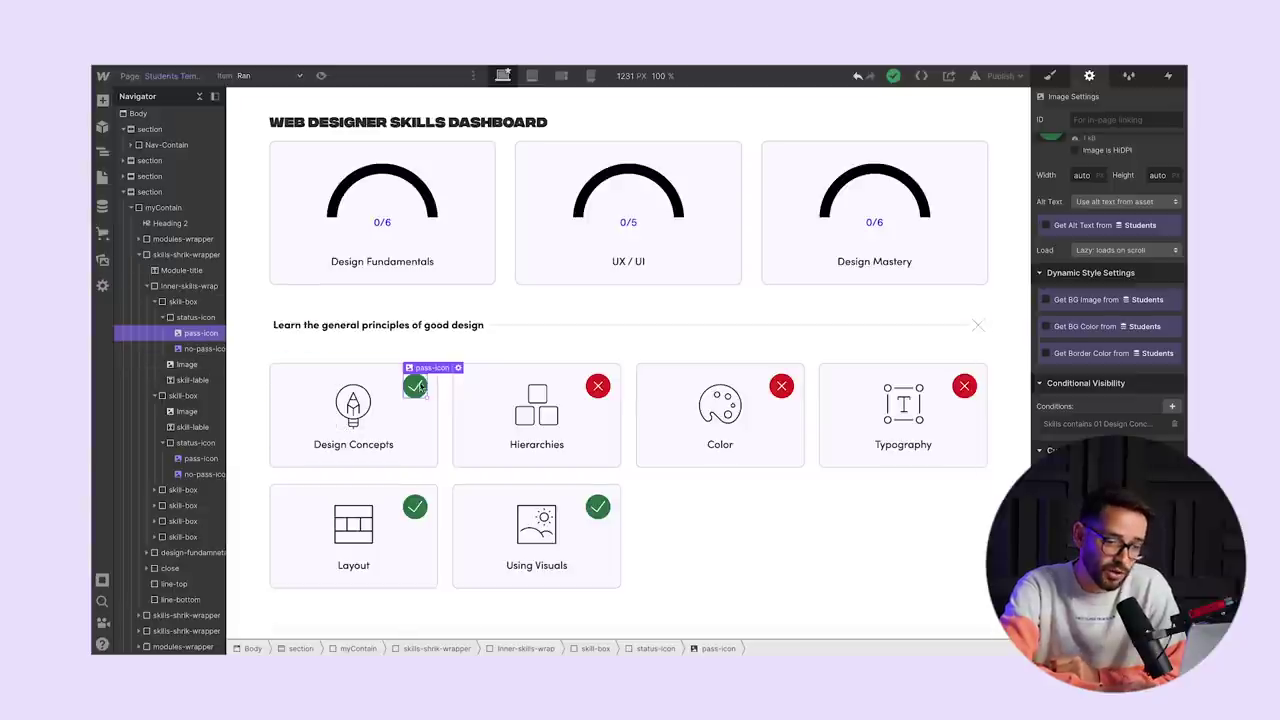
click(1071, 428)
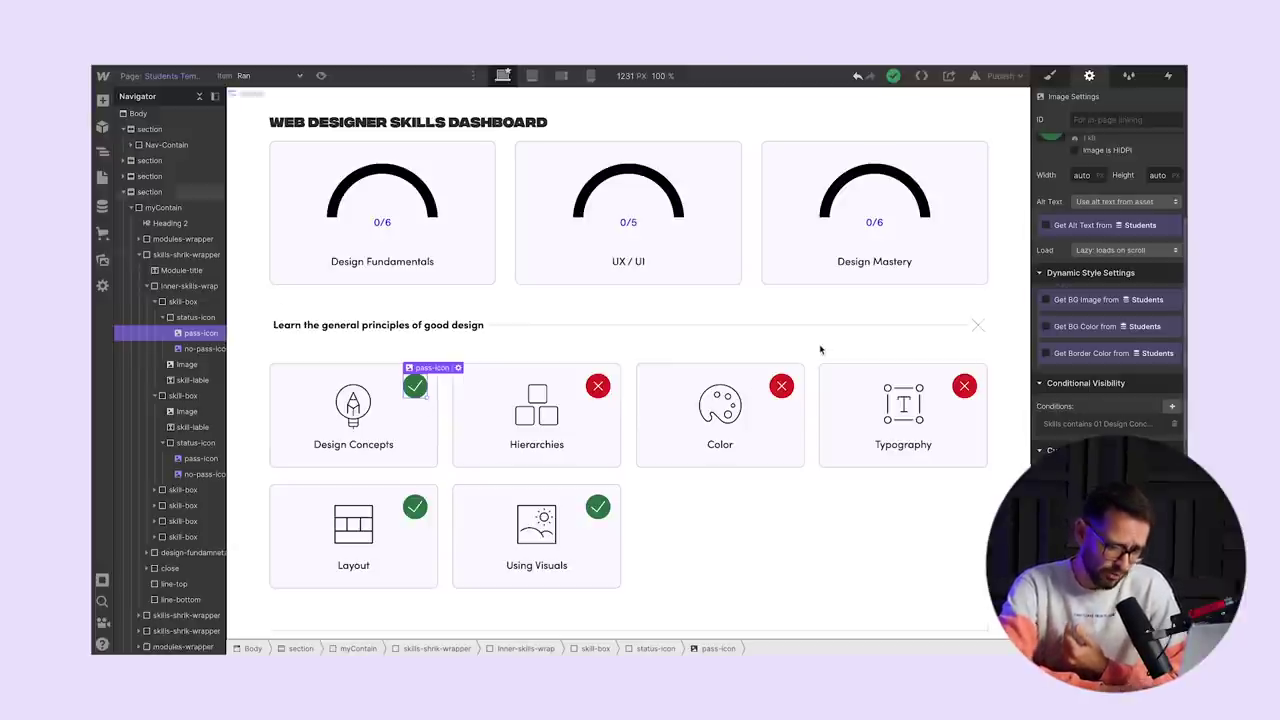
click(597, 386)
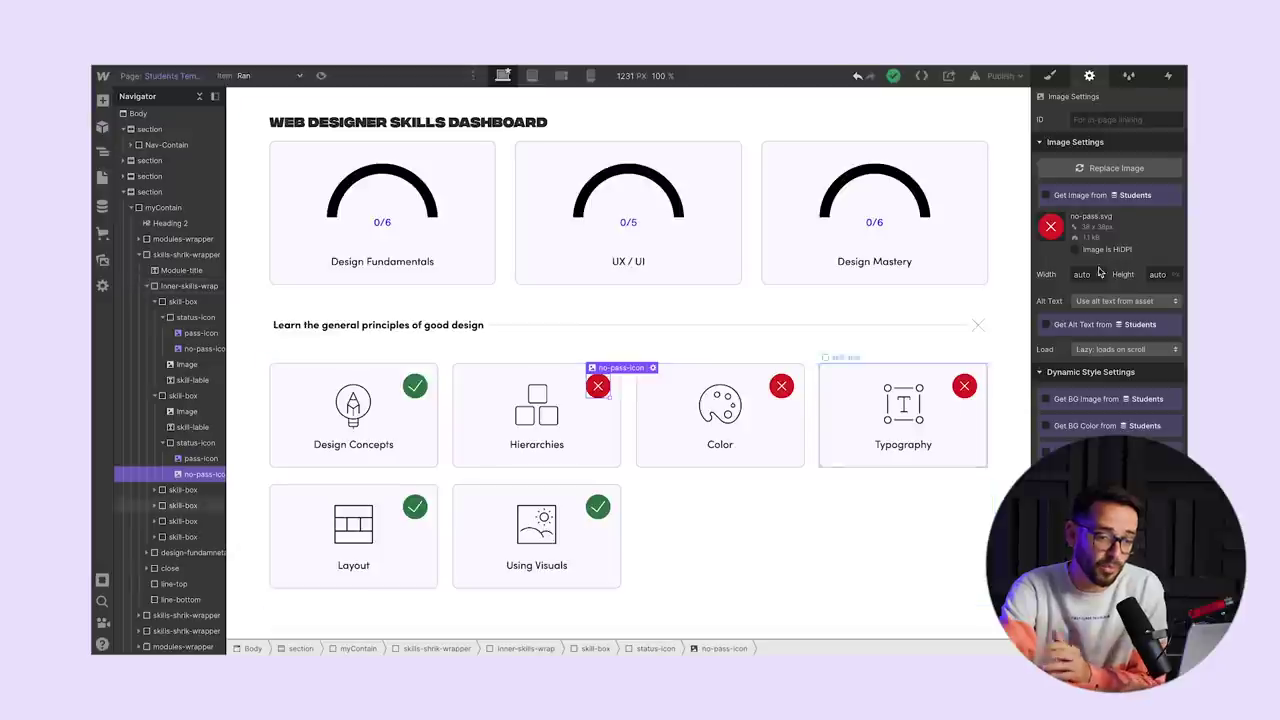
scroll(1116, 368, down, 1)
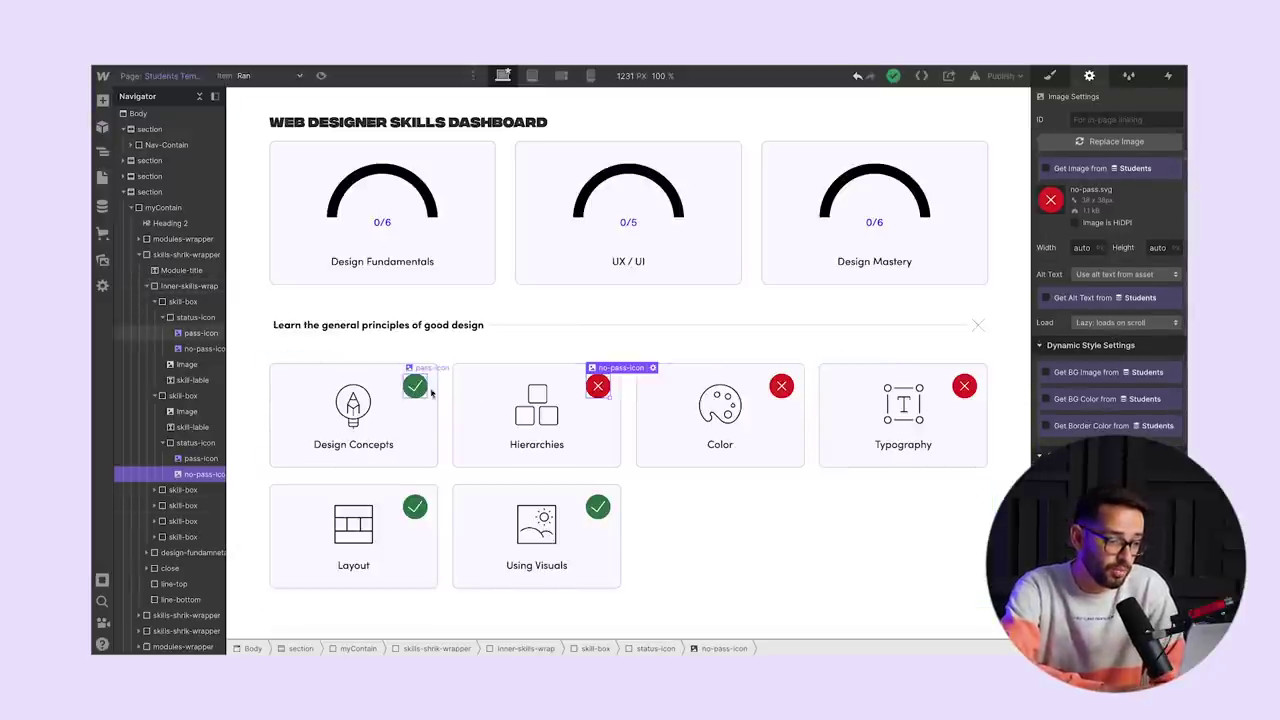
click(749, 551)
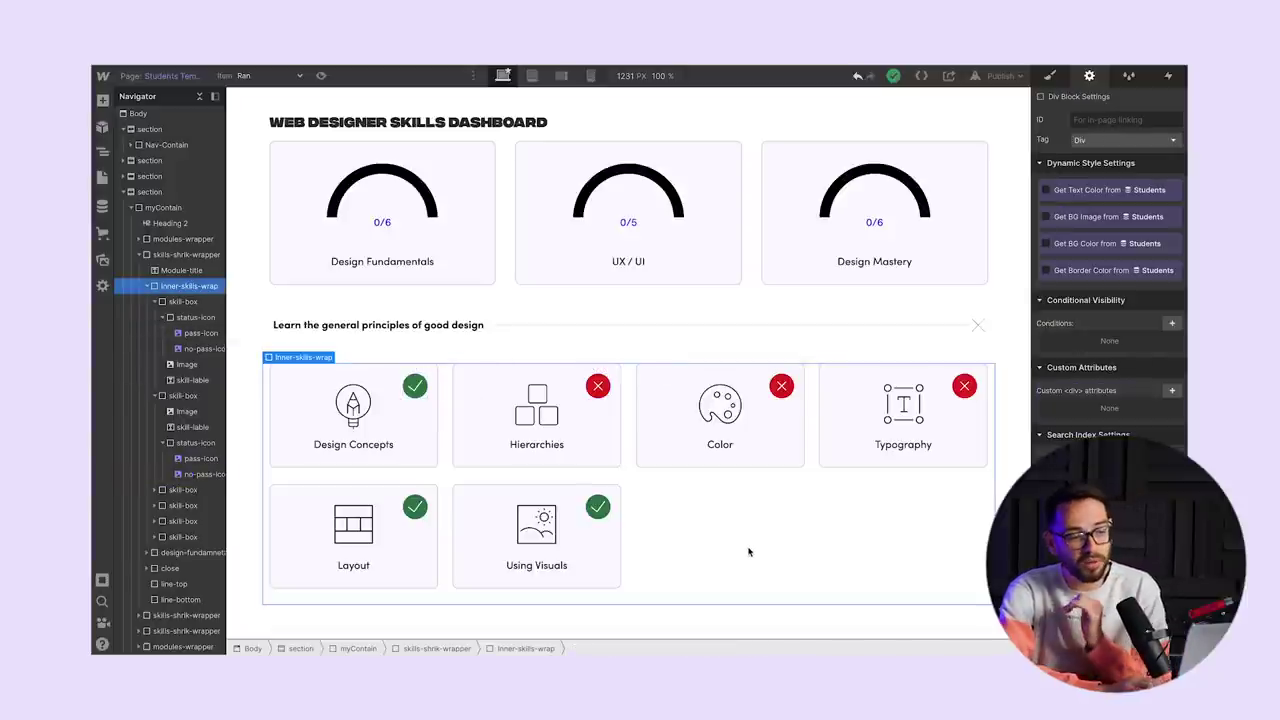
scroll(749, 551, up, 1)
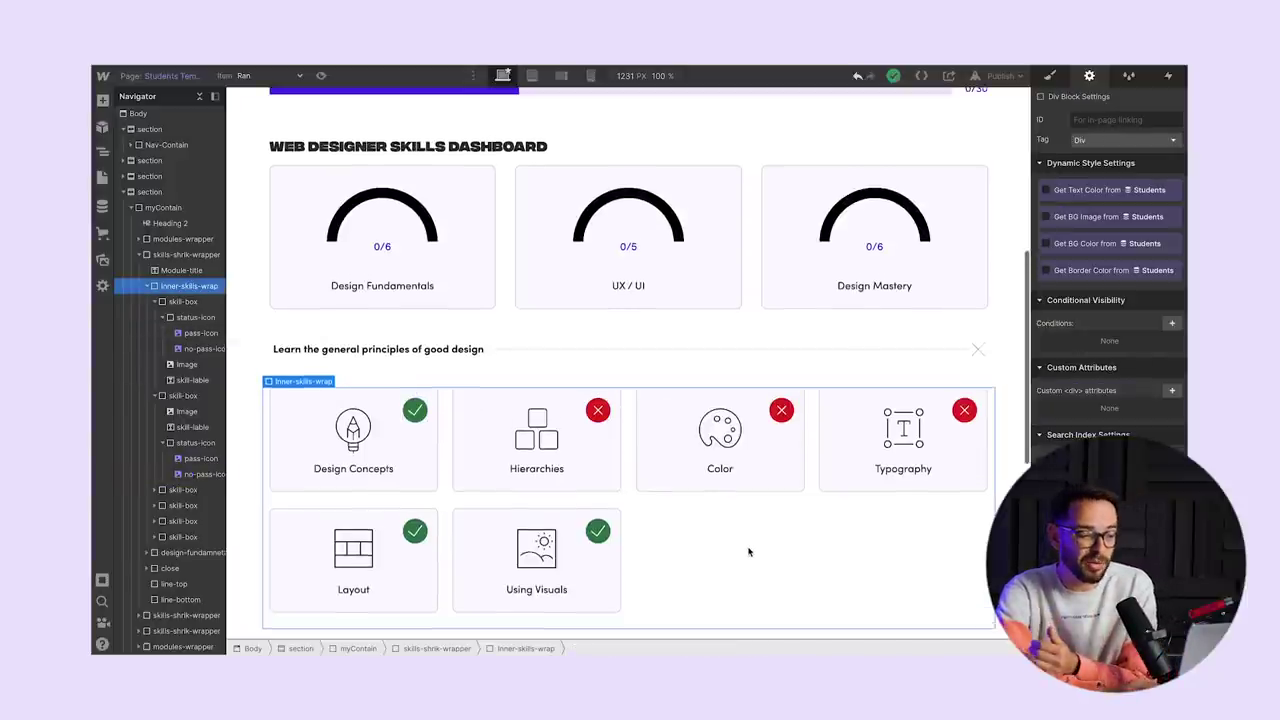
Review the Students Template's Custom Code settings, then reselect the Design Concepts pass icon
click(103, 180)
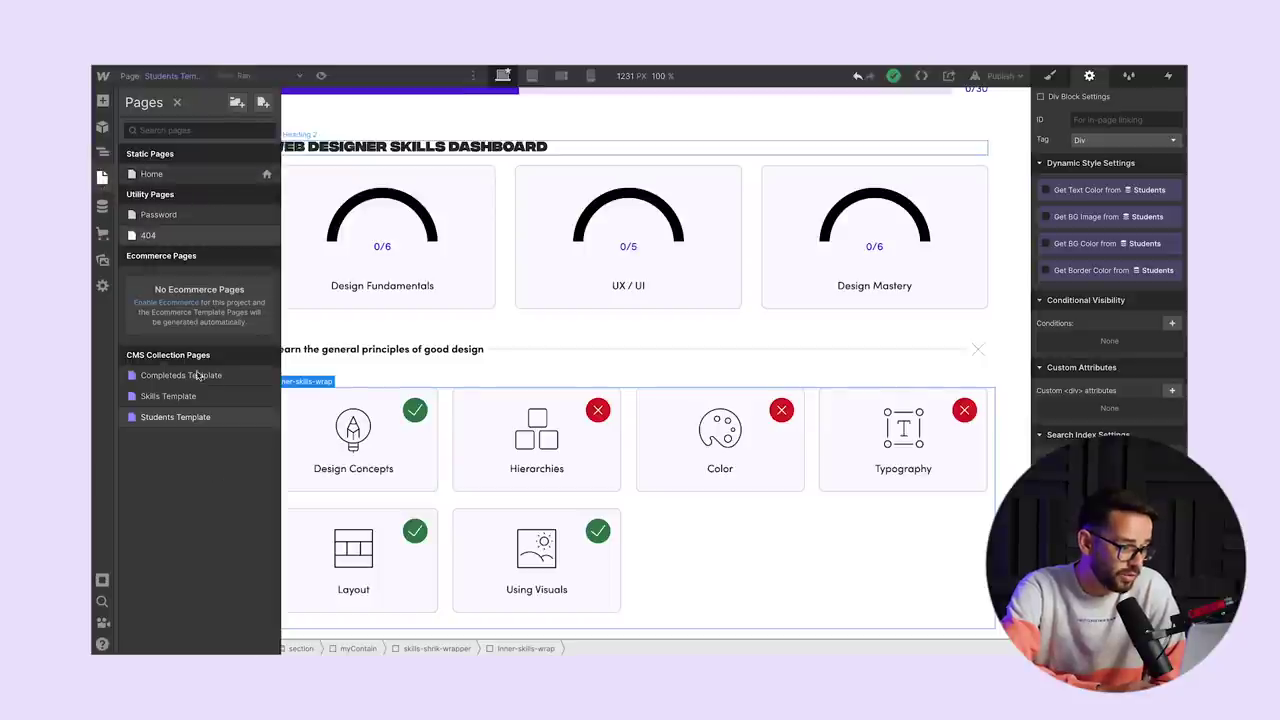
click(266, 419)
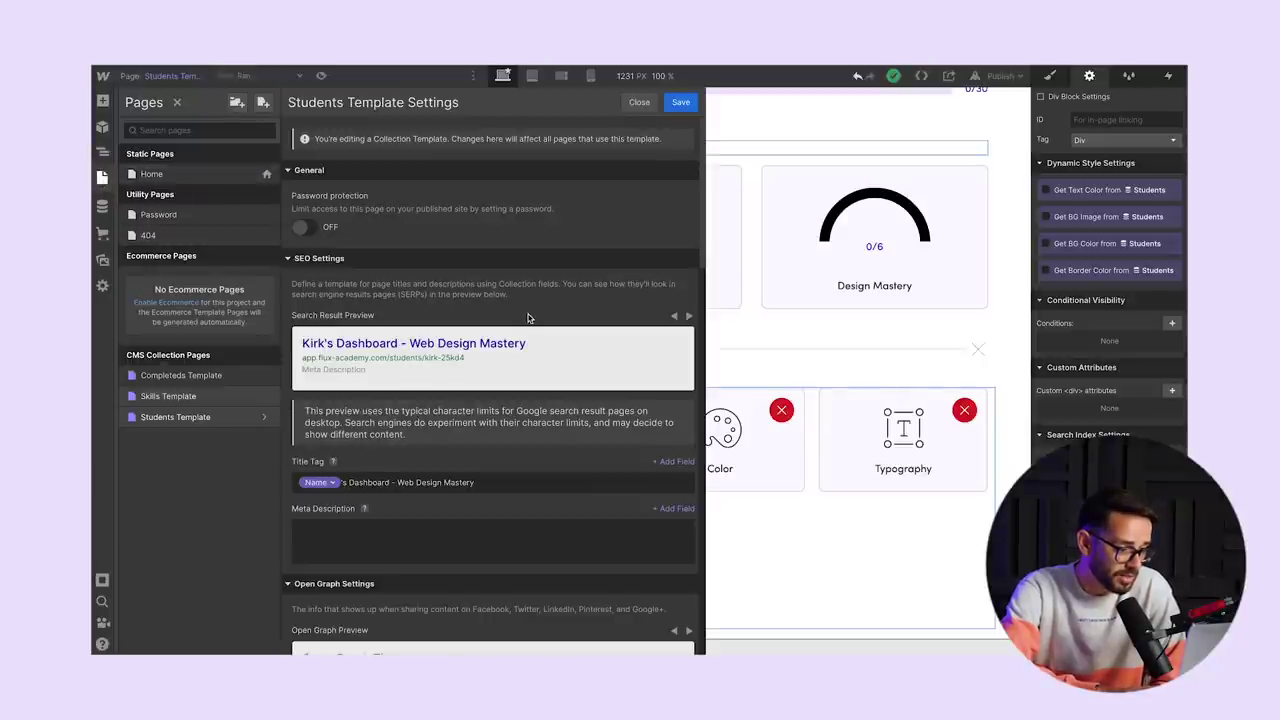
scroll(529, 318, down, 6)
scroll(529, 318, down, 10)
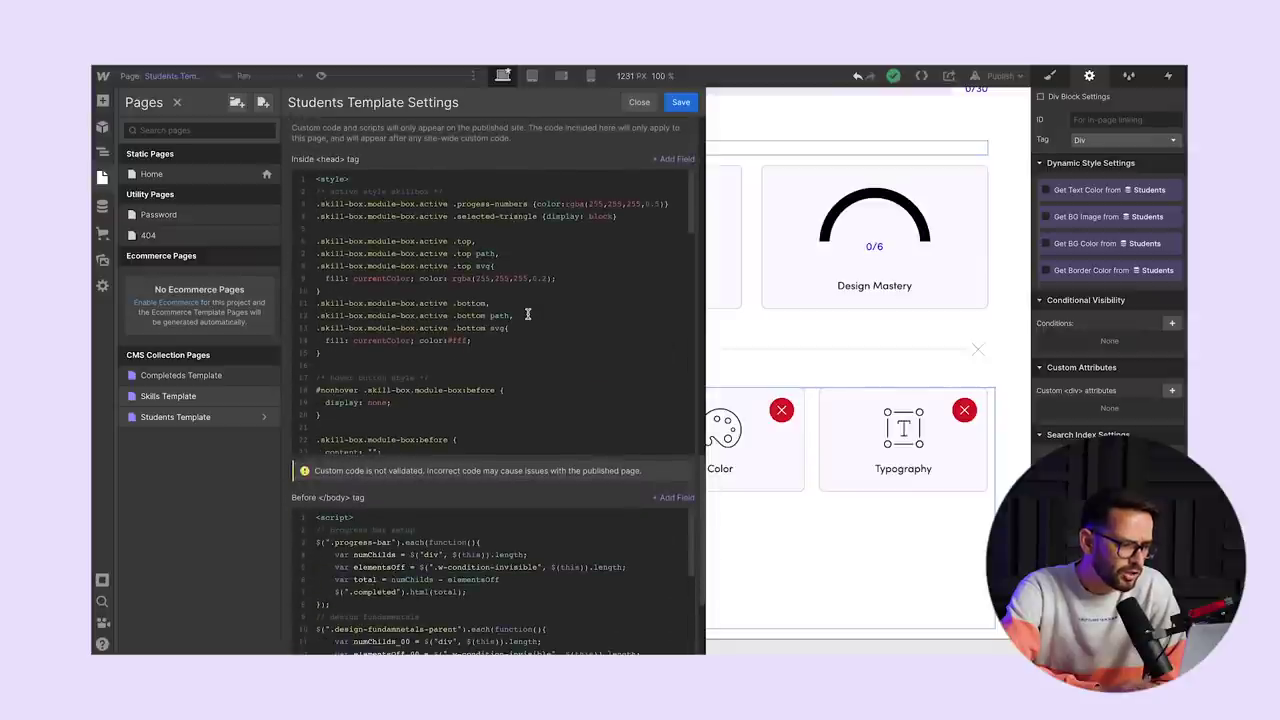
scroll(535, 405, down, 10)
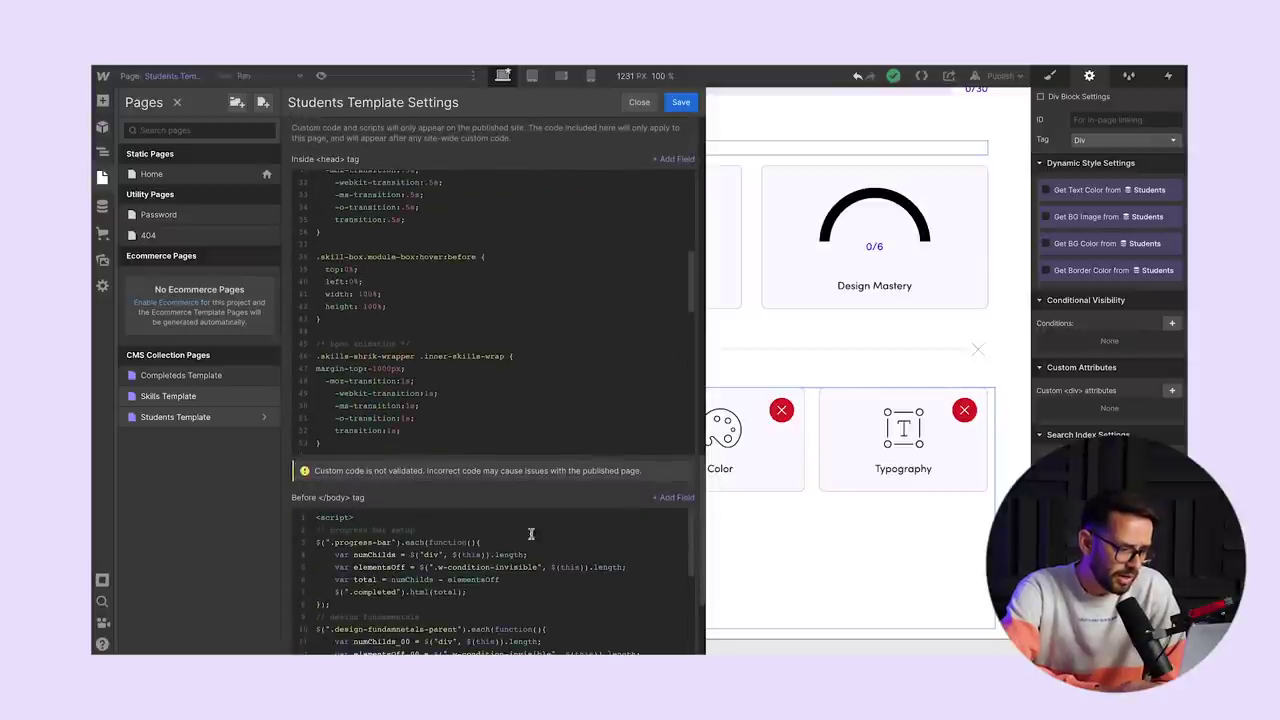
click(745, 480)
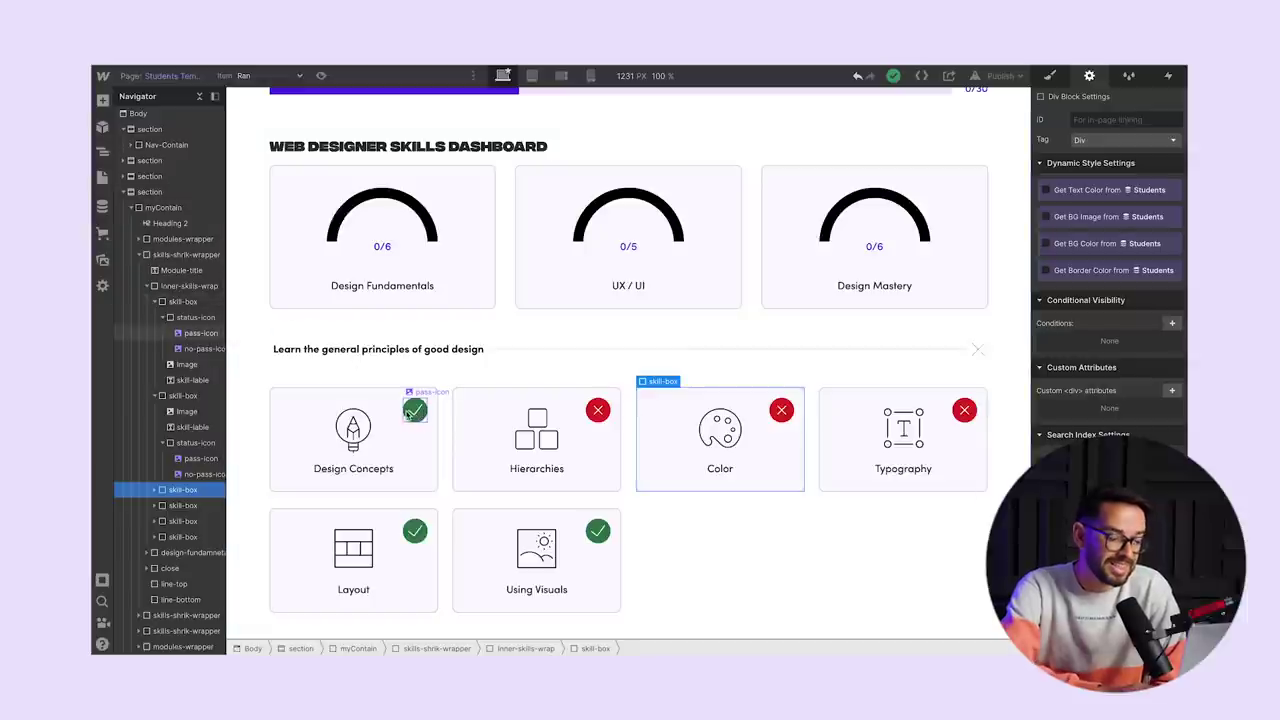
click(200, 333)
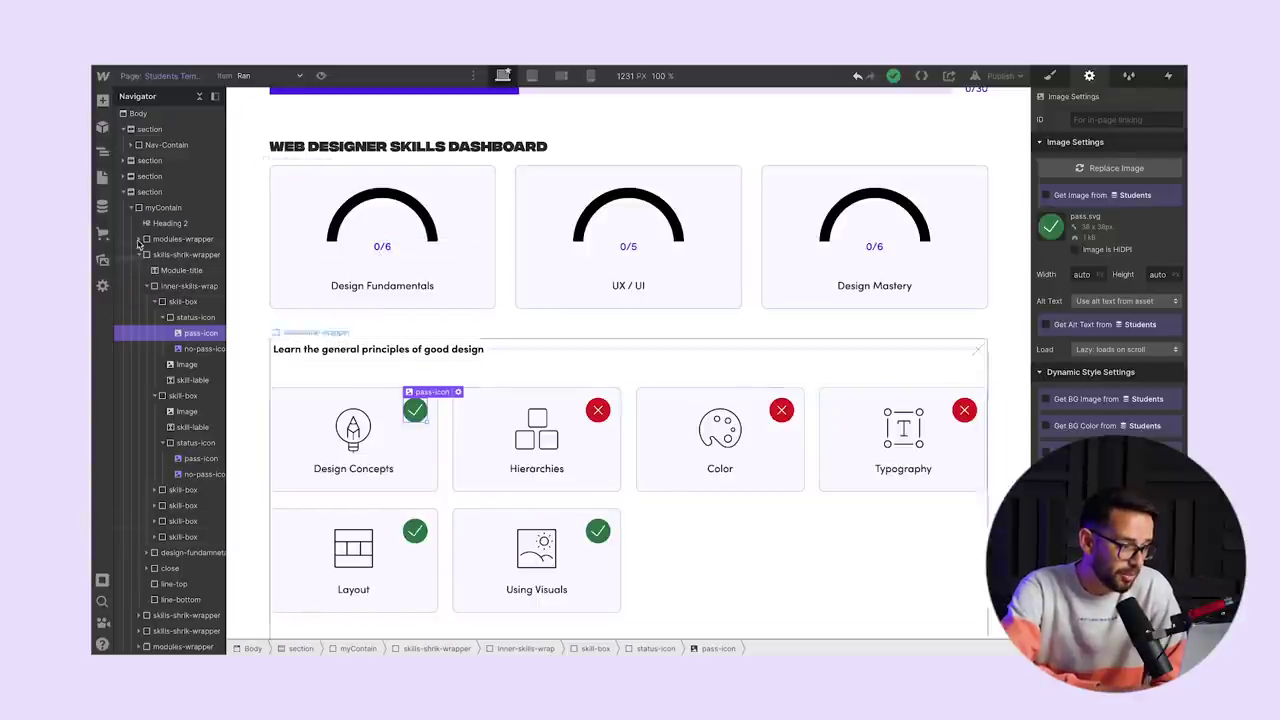
Open the Students Template settings with P and scroll to the Before </body> script
key(p)
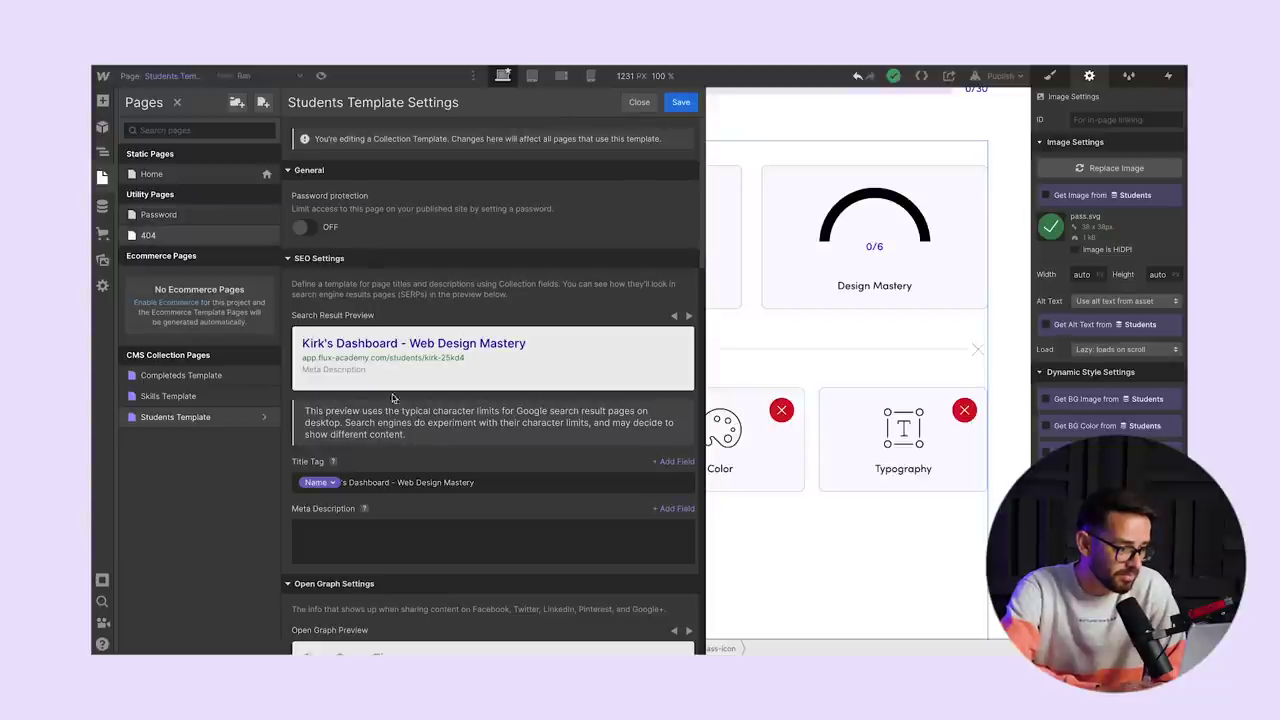
scroll(437, 434, down, 15)
scroll(435, 440, down, 10)
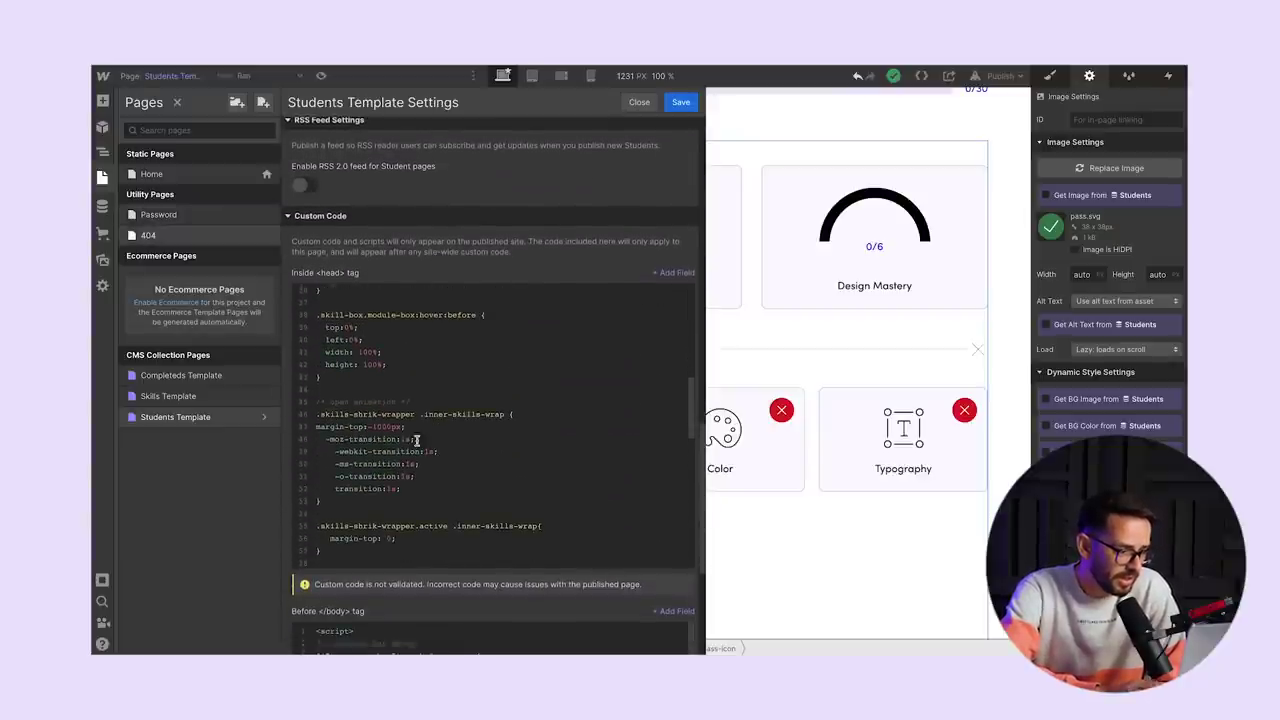
scroll(325, 601, down, 5)
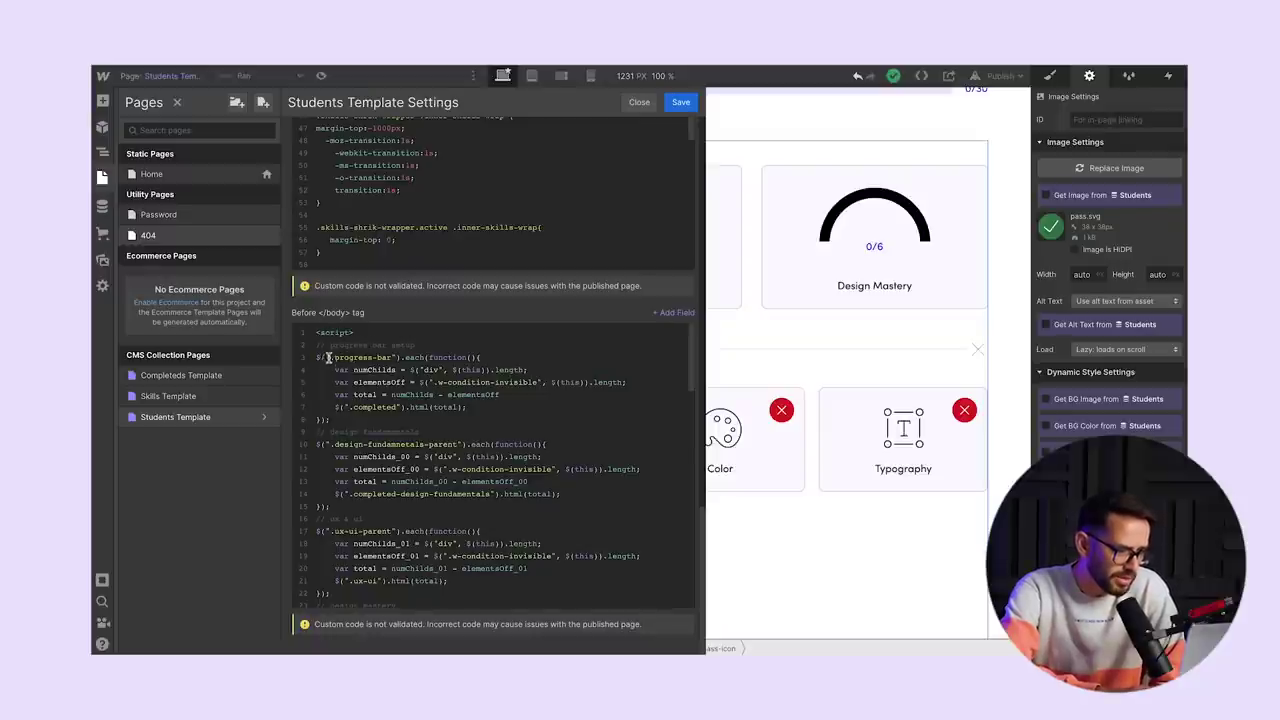
Highlight the script's div counting, w-condition-invisible check and .completed total for Design Fundamentals
double_click(427, 369)
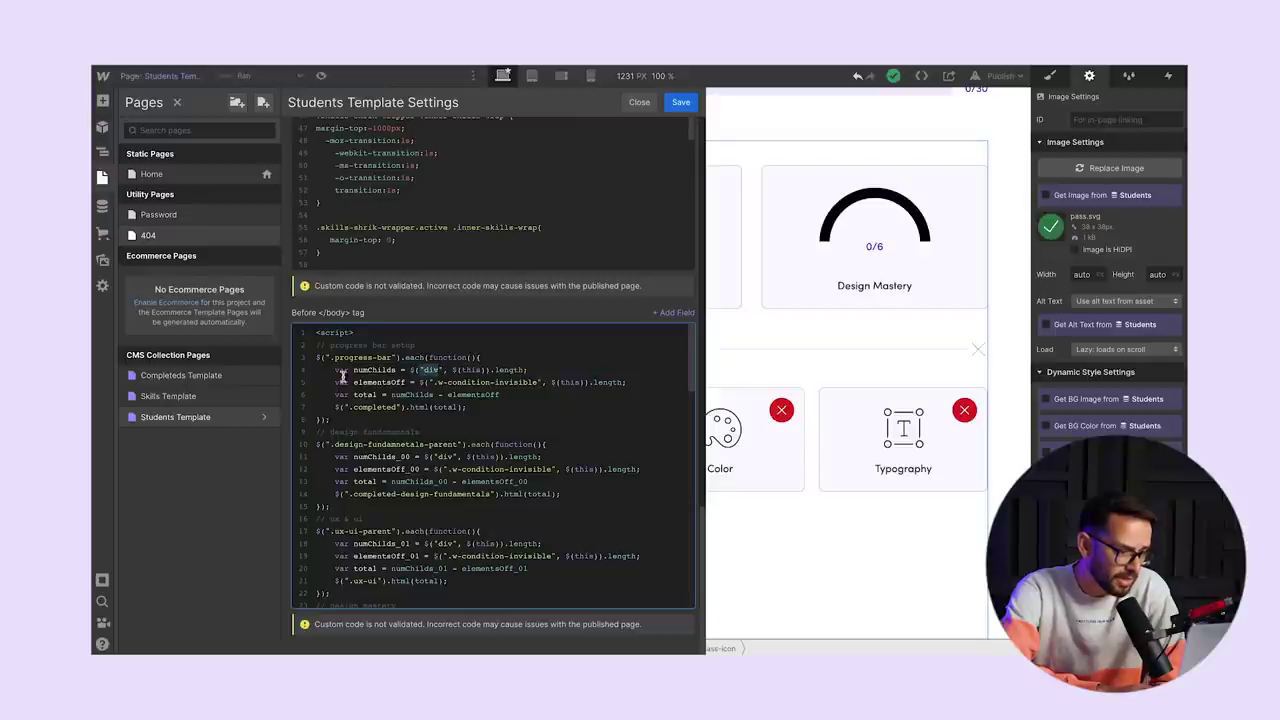
click(435, 382)
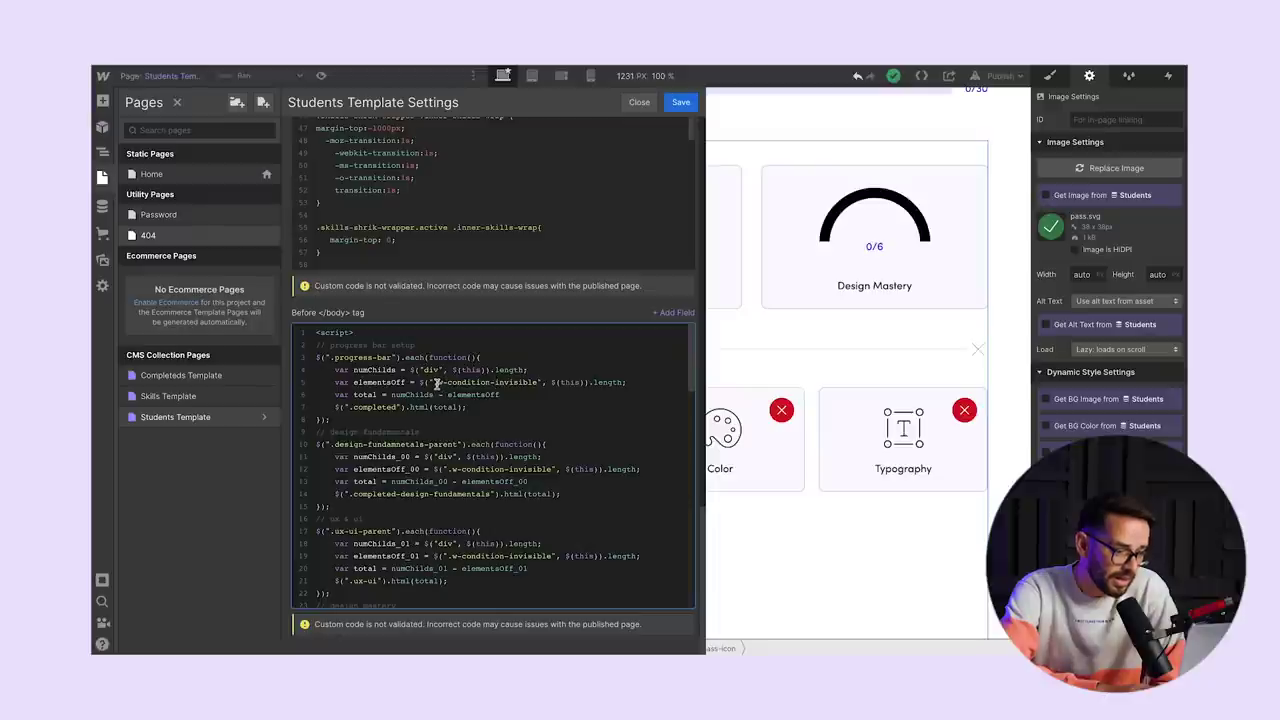
drag(437, 383, 530, 384)
click(531, 383)
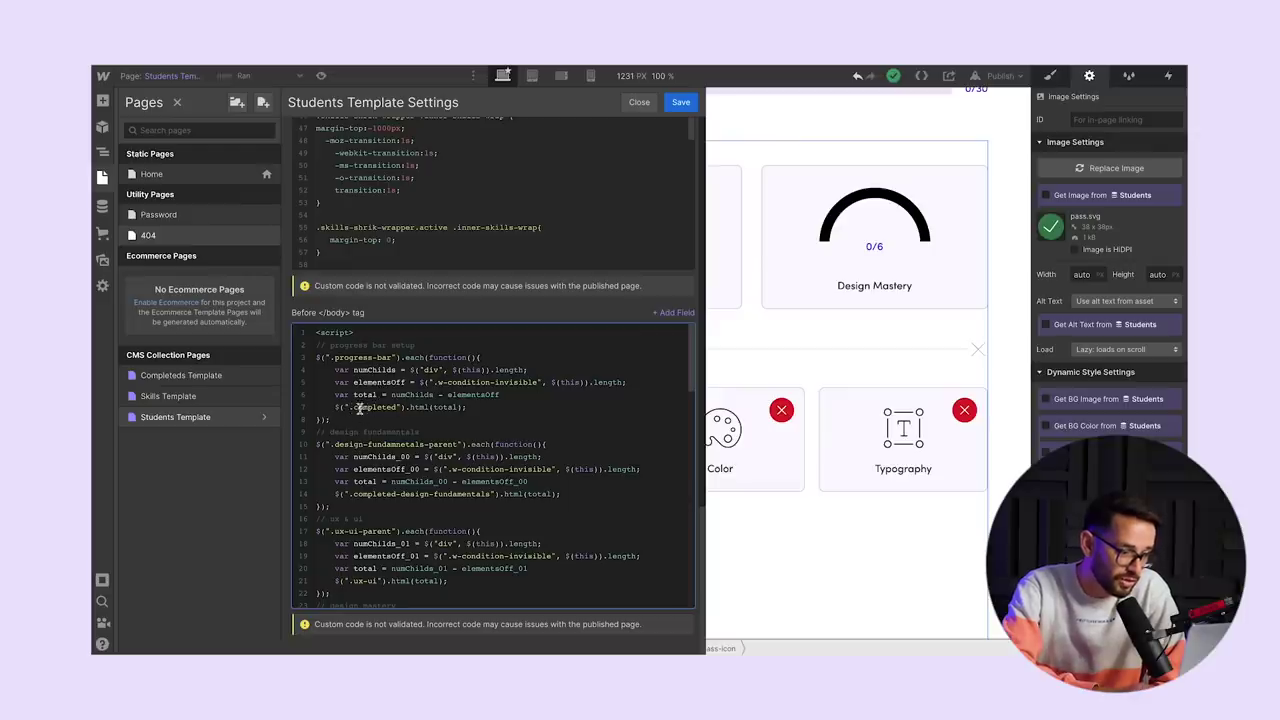
drag(340, 410, 468, 408)
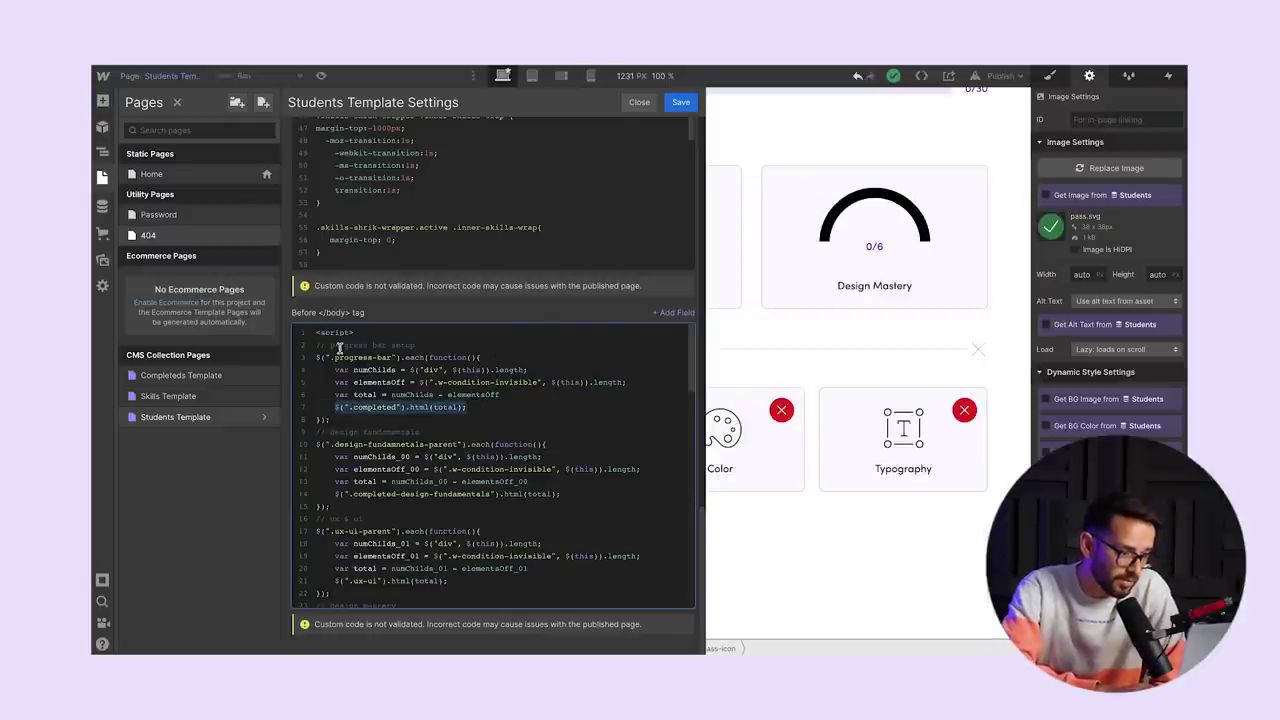
scroll(406, 396, down, 3)
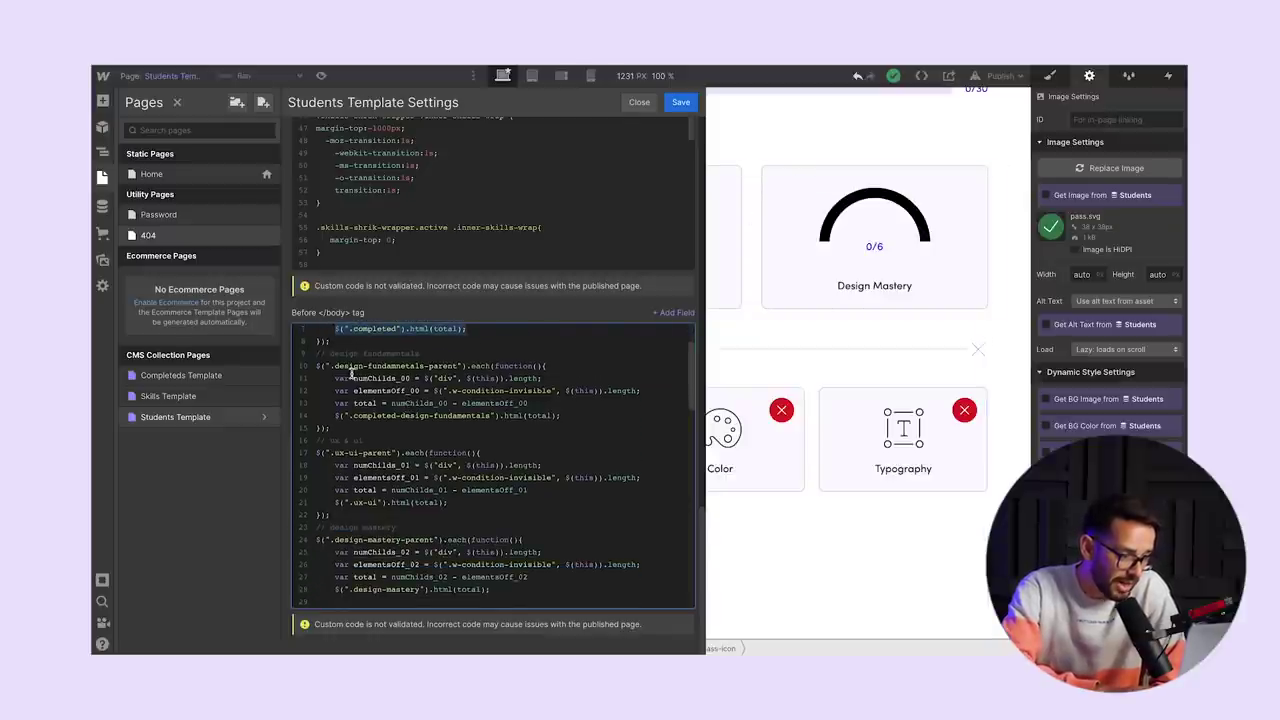
drag(327, 352, 372, 404)
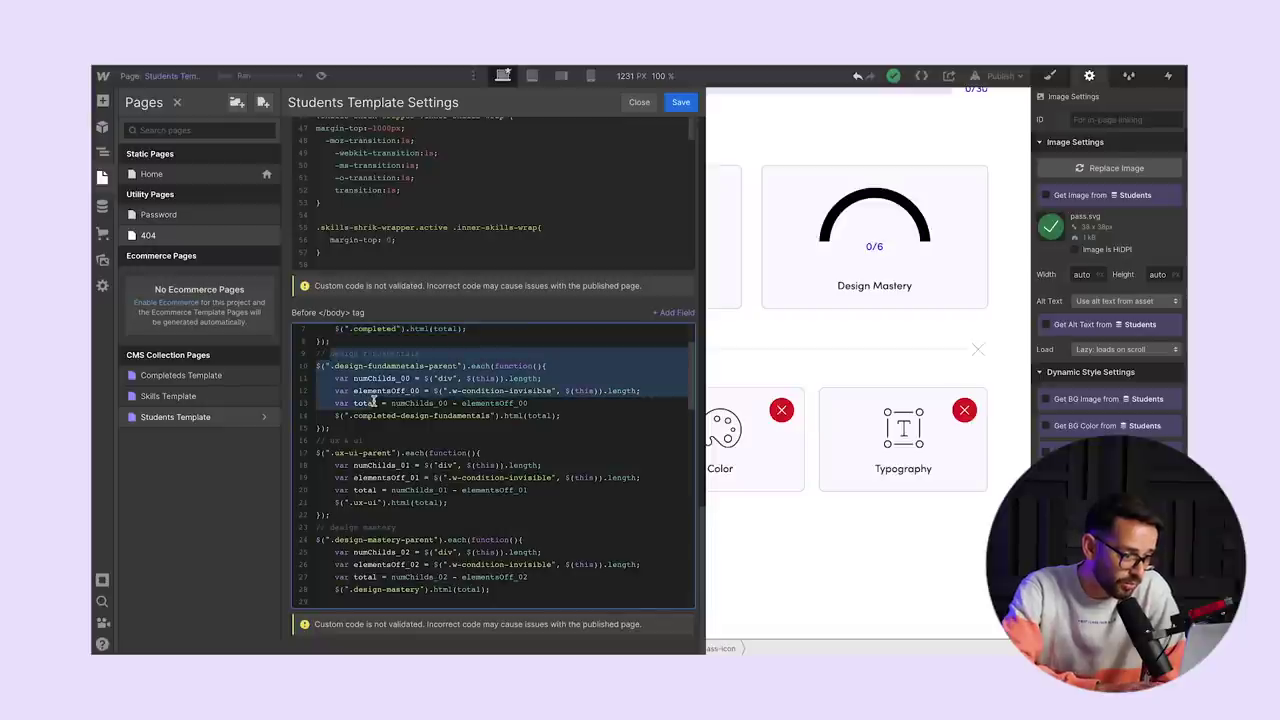
click(373, 416)
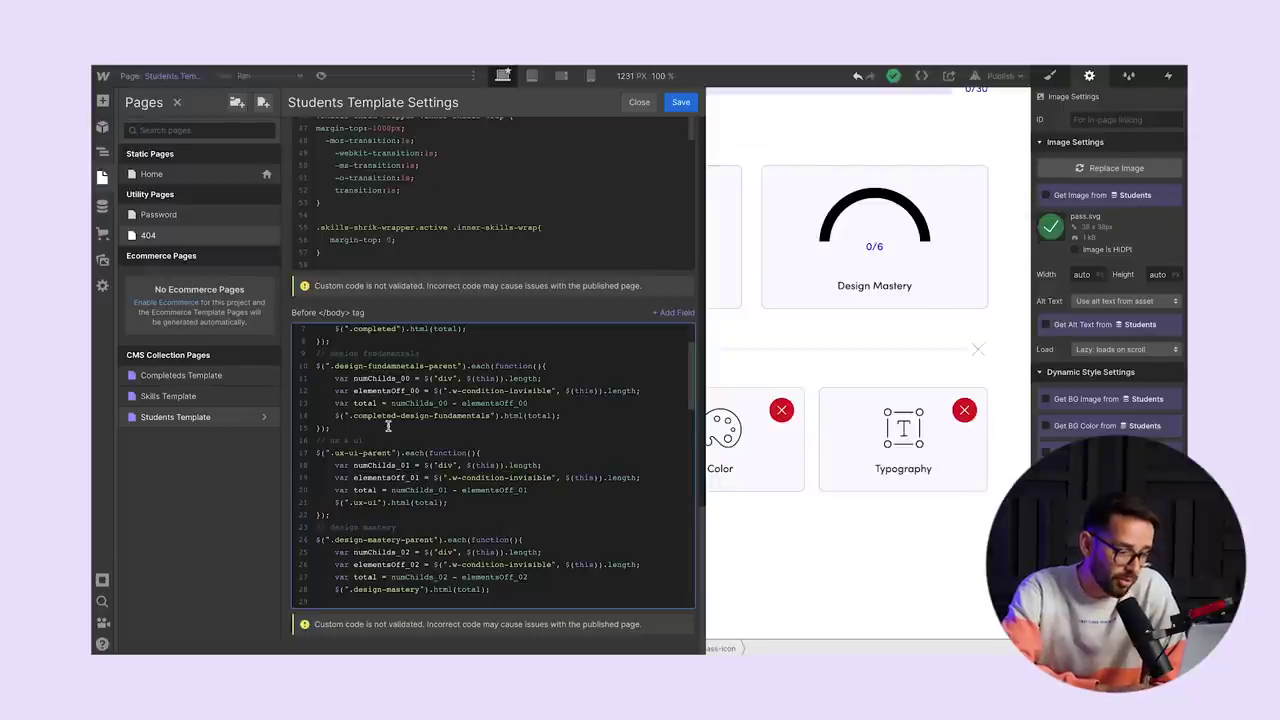
Test the Design Mastery arc at -60°, -15° and -120°, then calculate 180/6 = 30° per step
click(780, 334)
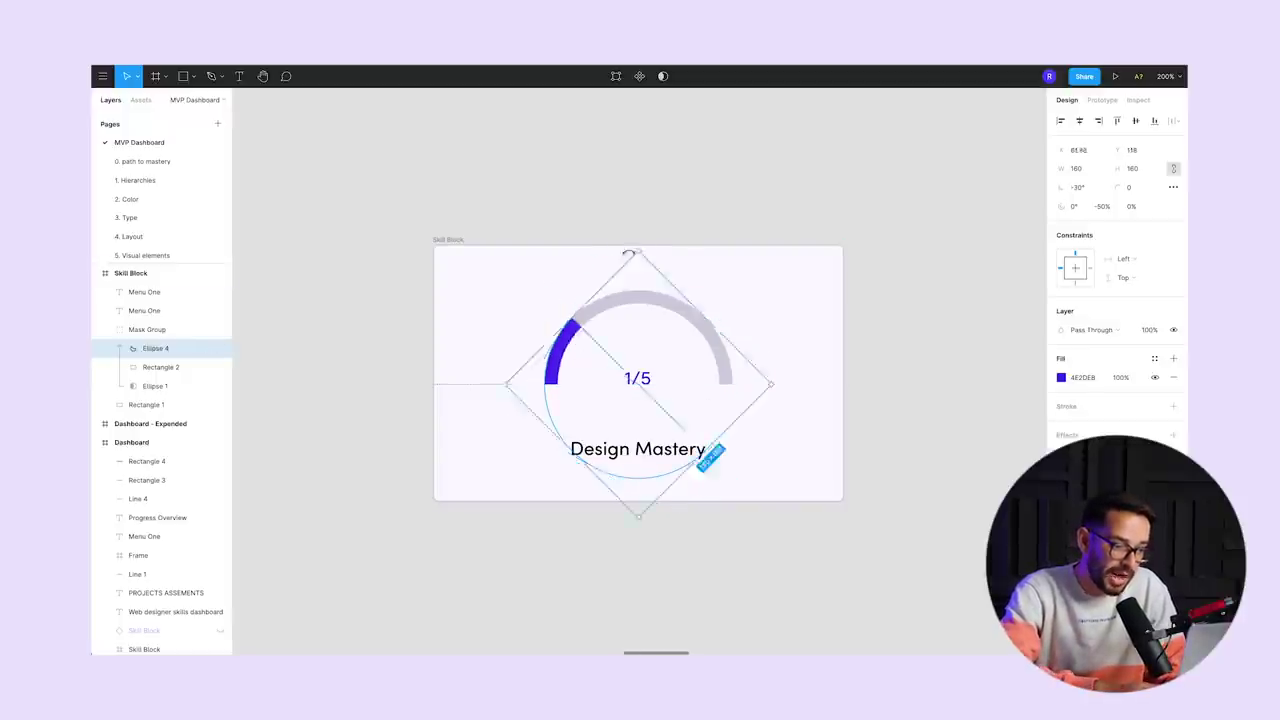
drag(628, 255, 684, 261)
drag(727, 319, 563, 264)
drag(670, 216, 583, 251)
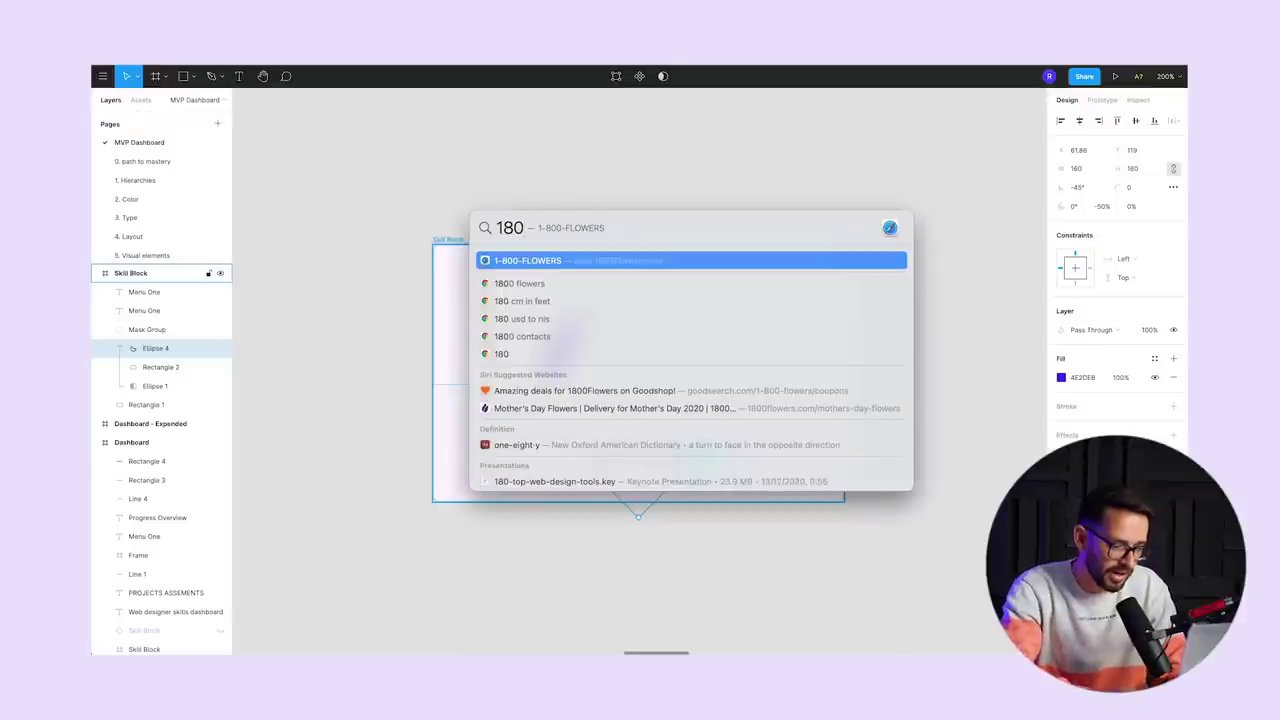
text(/6)
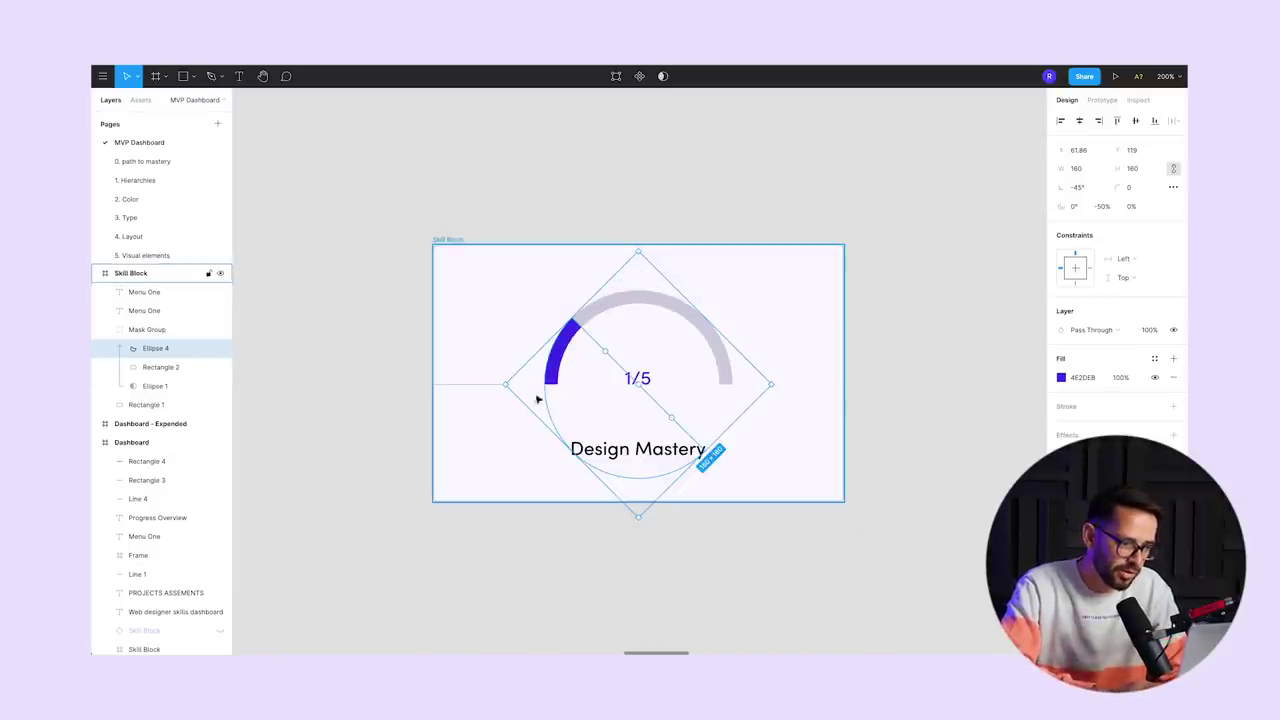
mouse_move(565, 302)
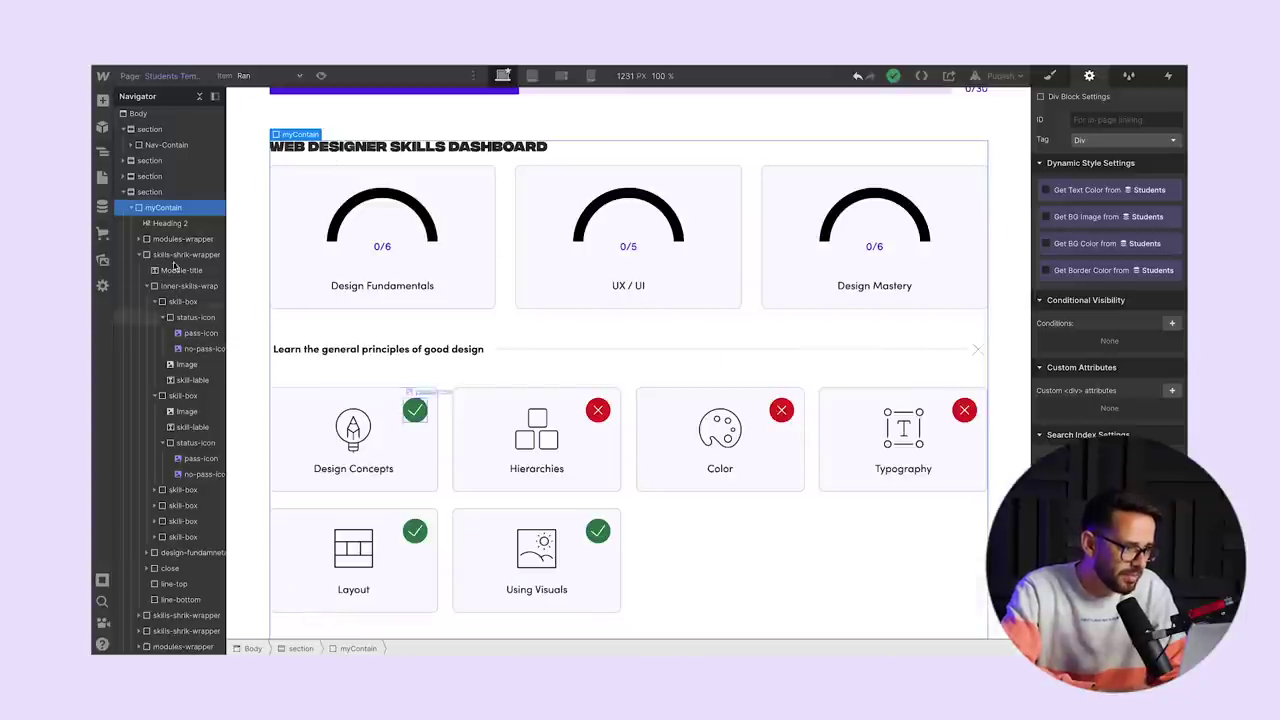
Open the Students Template settings and scroll down to the Custom Code head editor
click(103, 180)
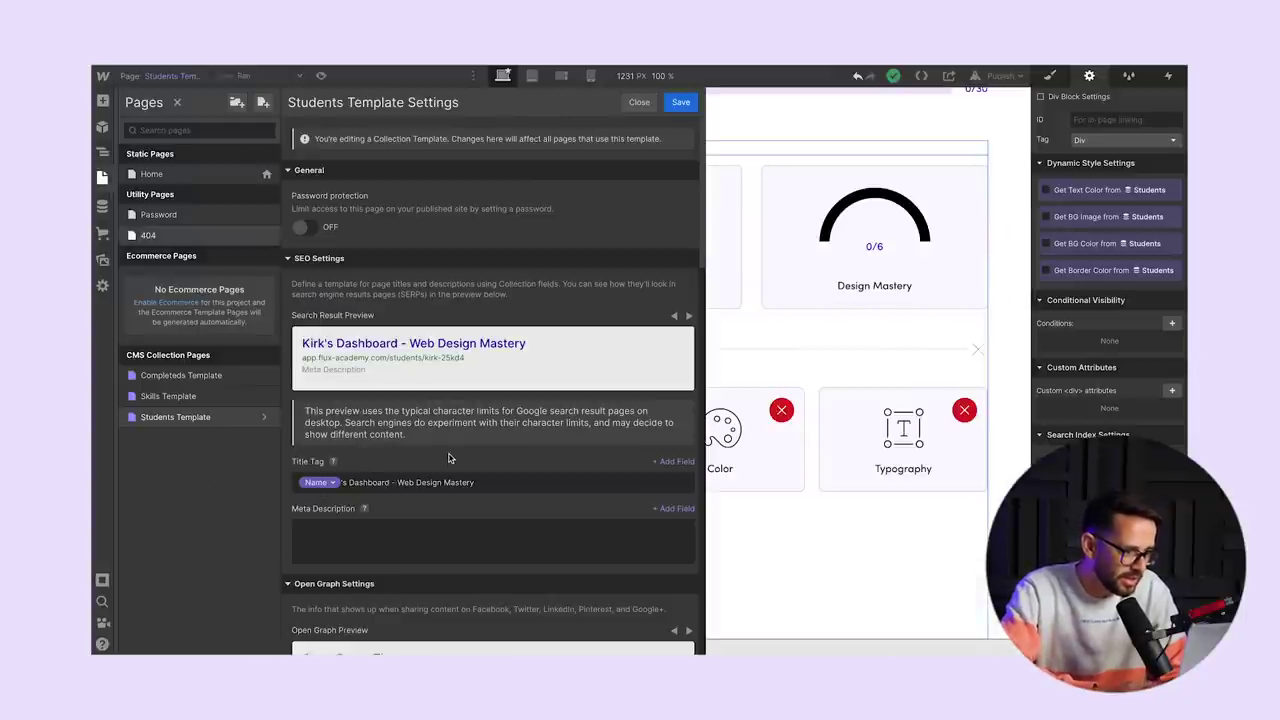
scroll(449, 457, down, 10)
scroll(449, 460, down, 5)
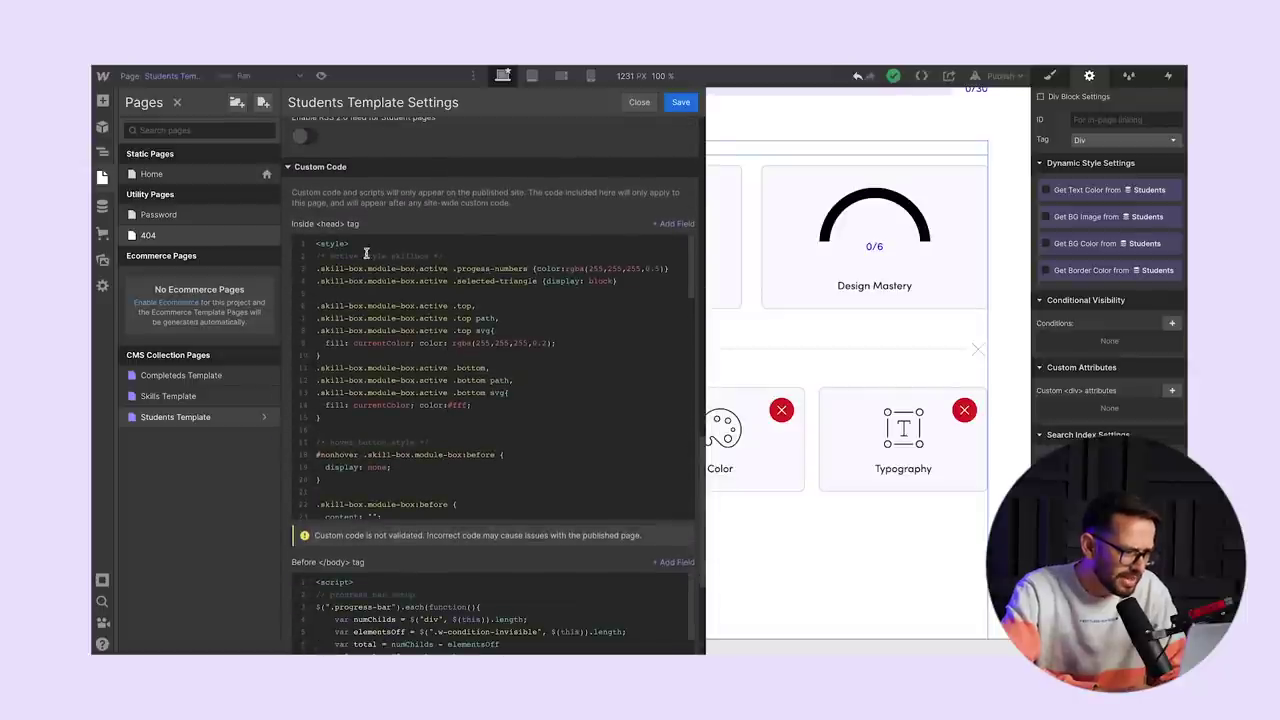
scroll(437, 358, down, 6)
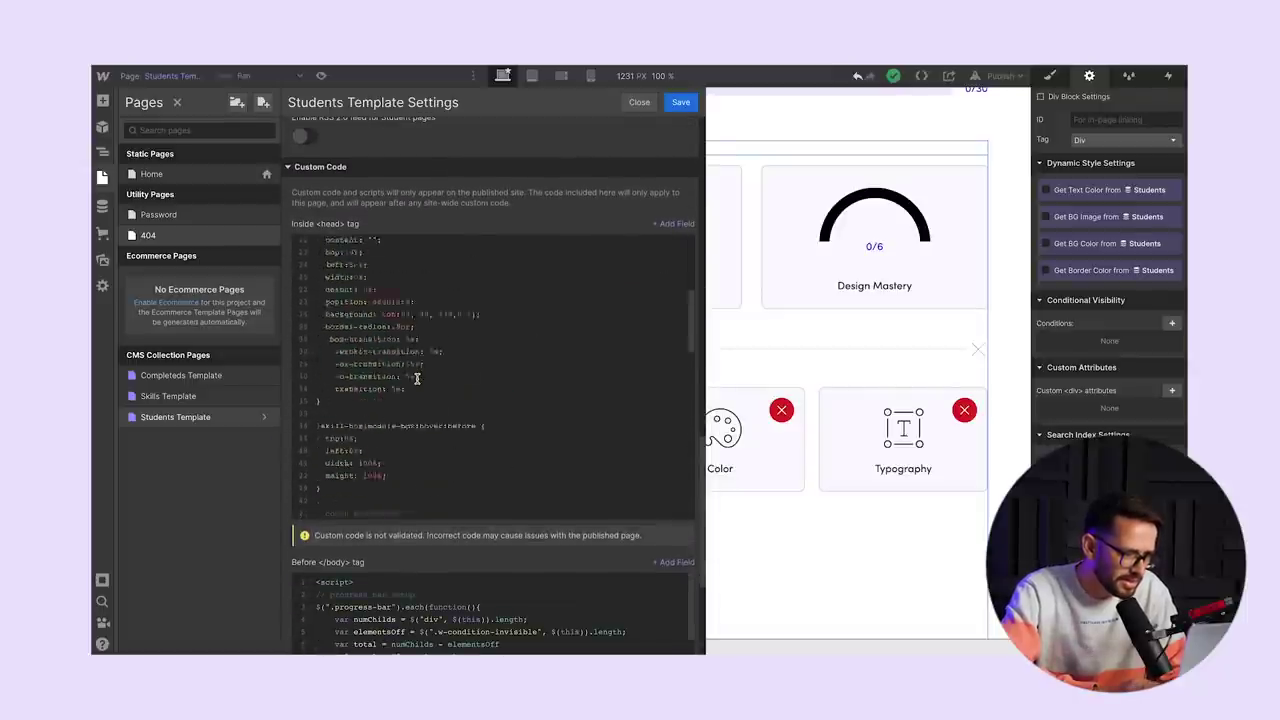
scroll(417, 378, down, 4)
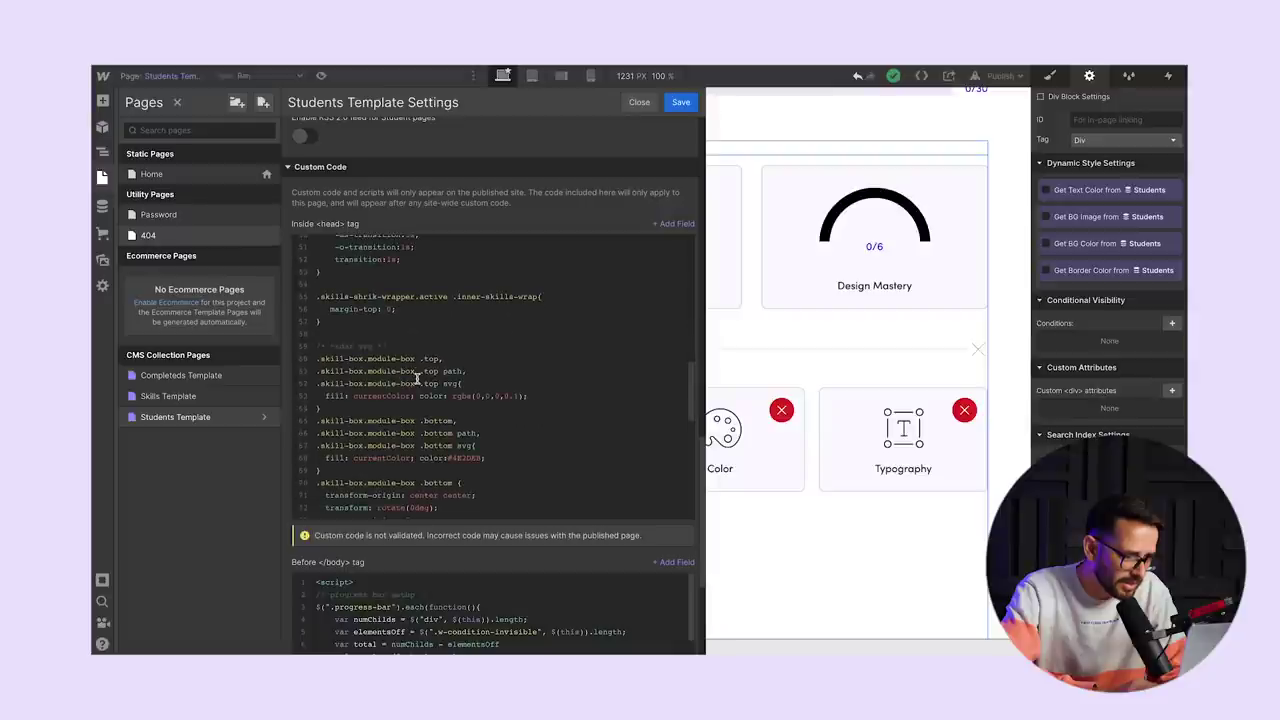
scroll(417, 378, down, 2)
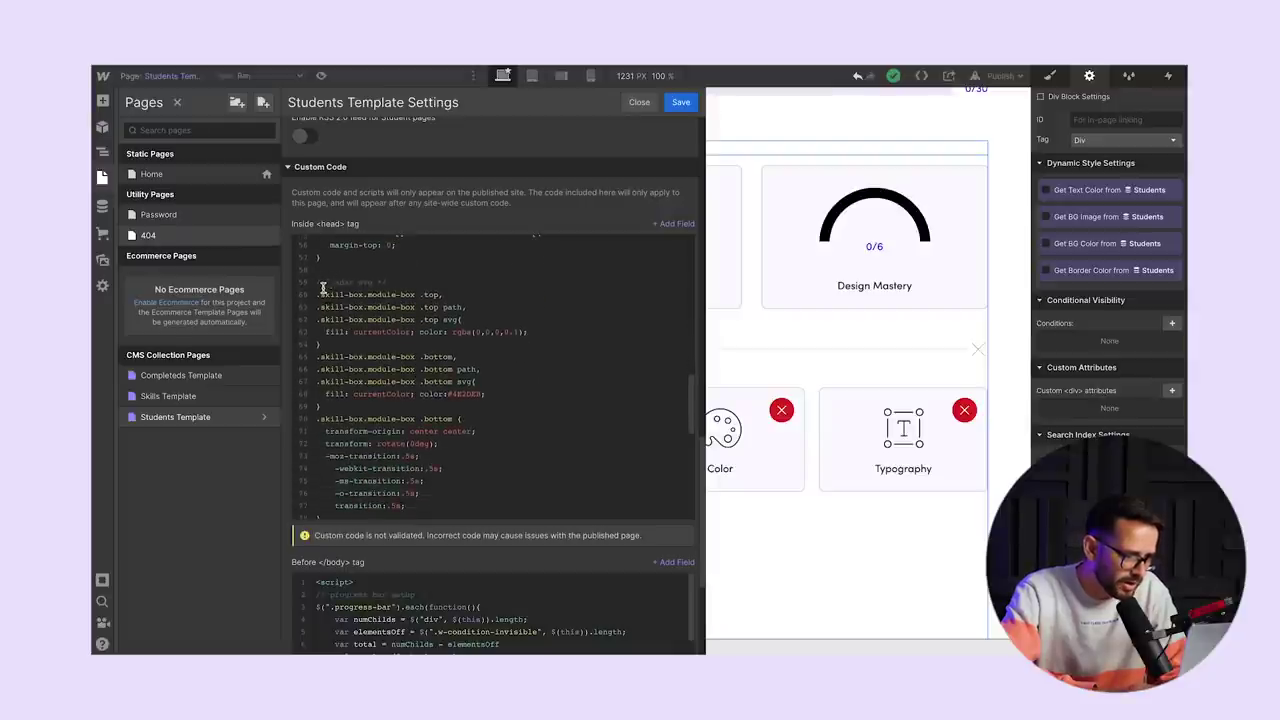
scroll(383, 293, down, 5)
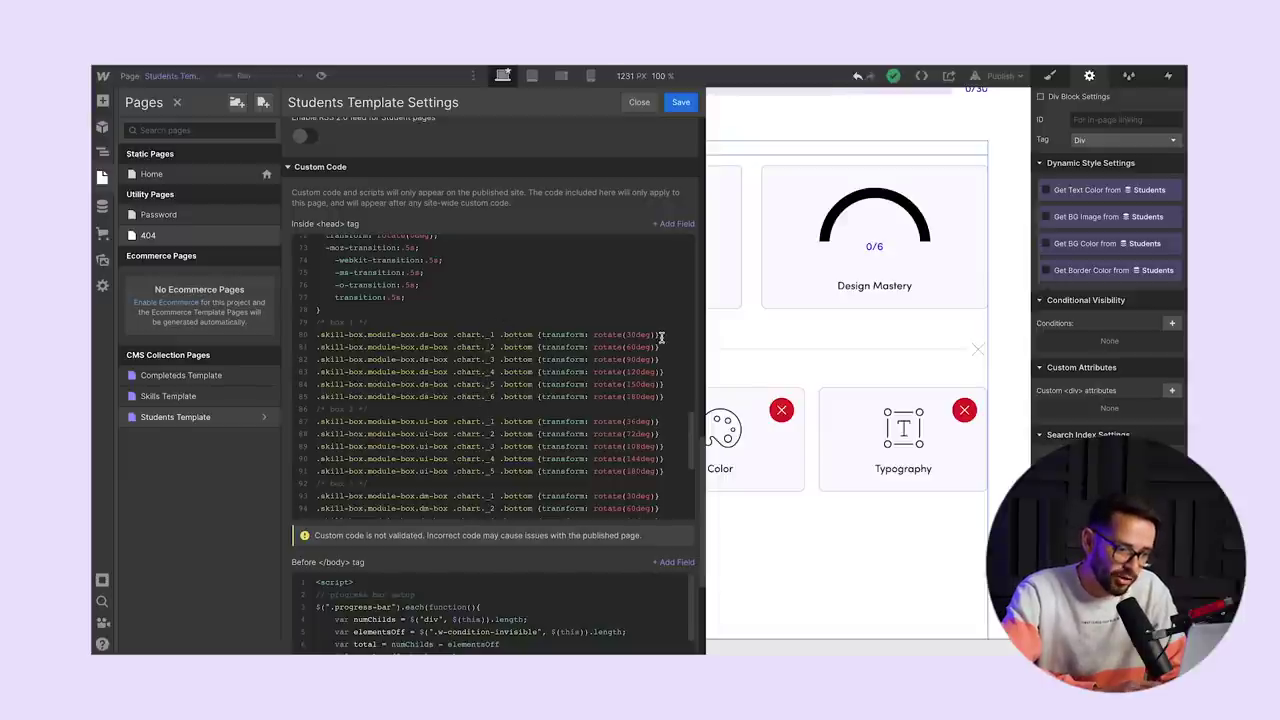
Highlight the first box's .chart rotate rules on lines 80–85, stepping by 30deg
click(490, 337)
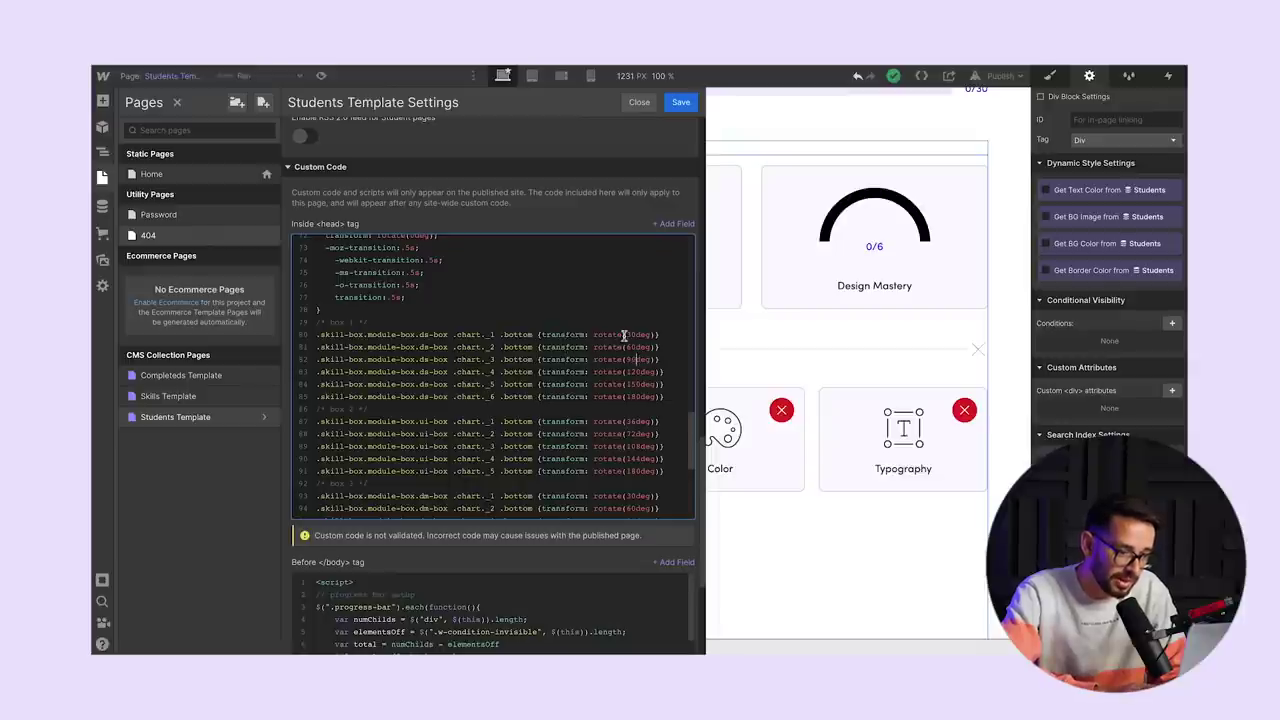
drag(662, 396, 503, 336)
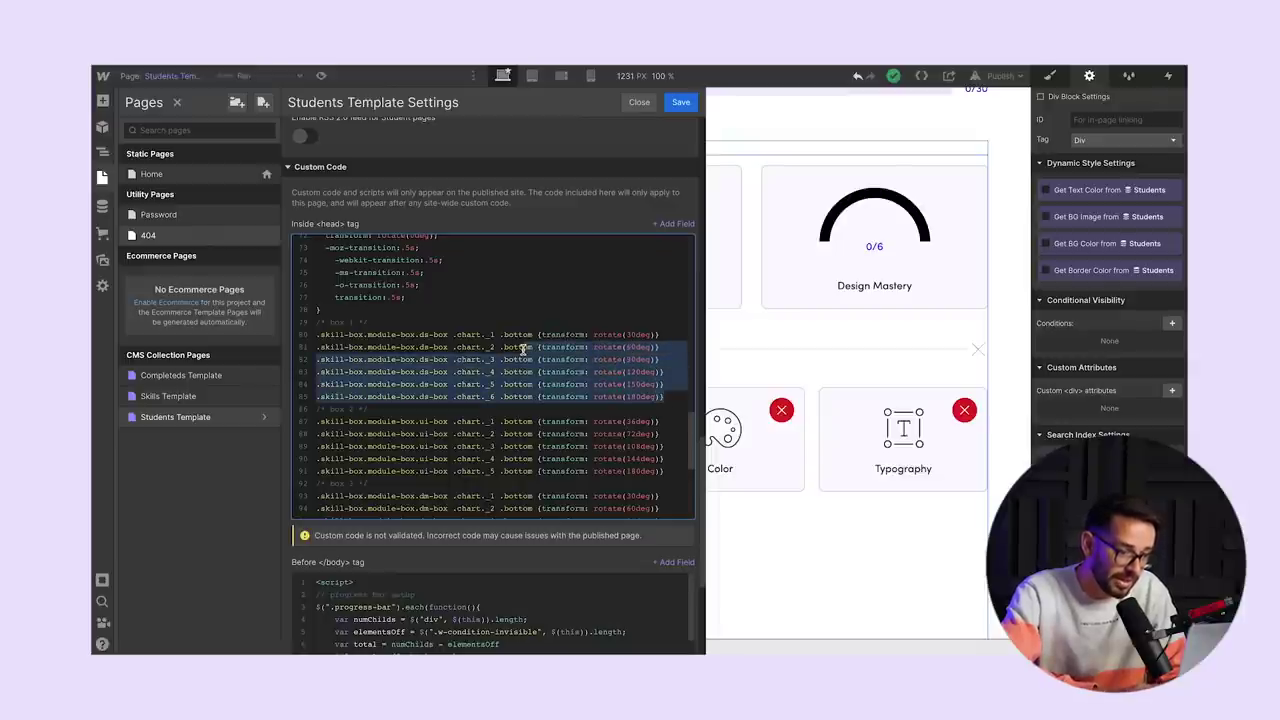
click(503, 336)
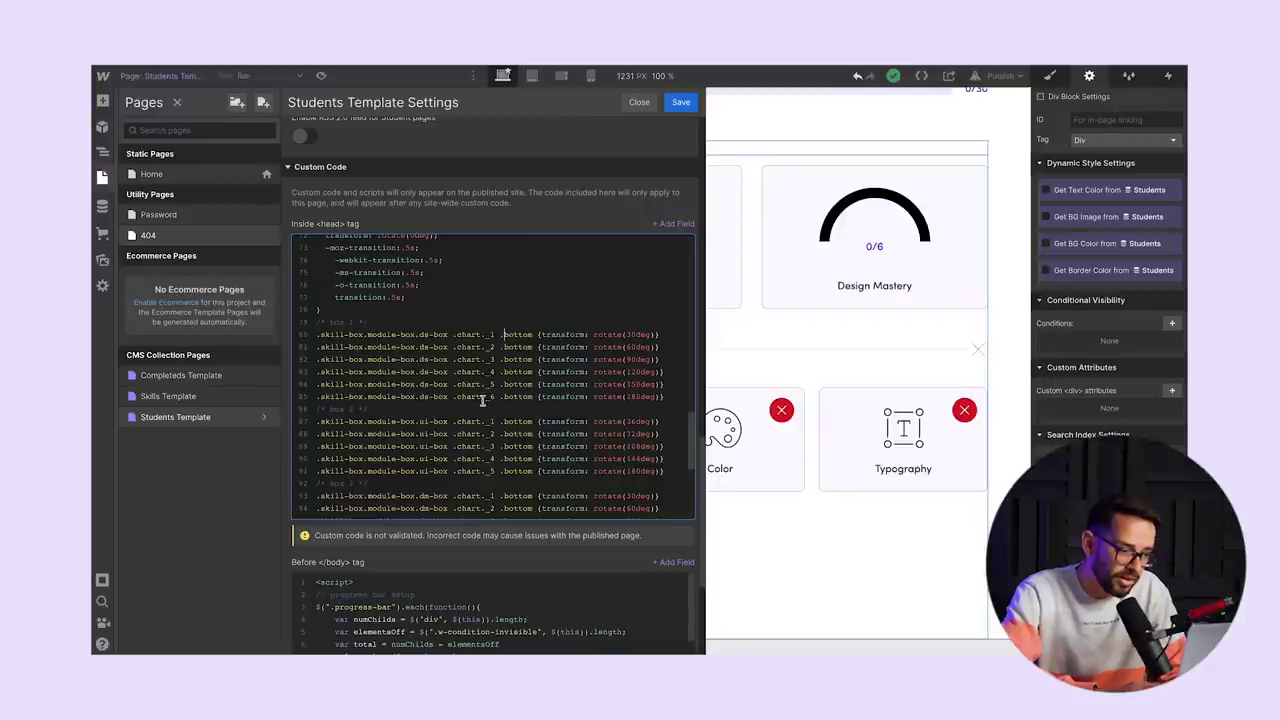